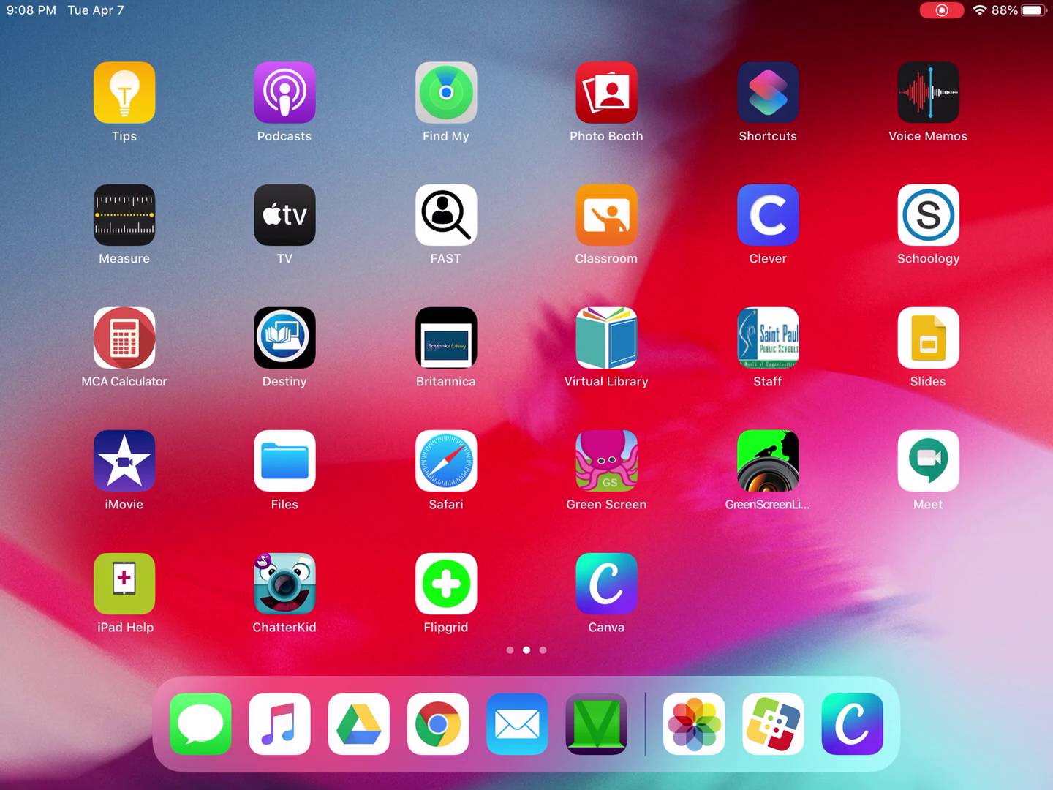
# - Leave the Canva listing in Self Service and launch Canva from the home screen
pyautogui.click(774, 724)
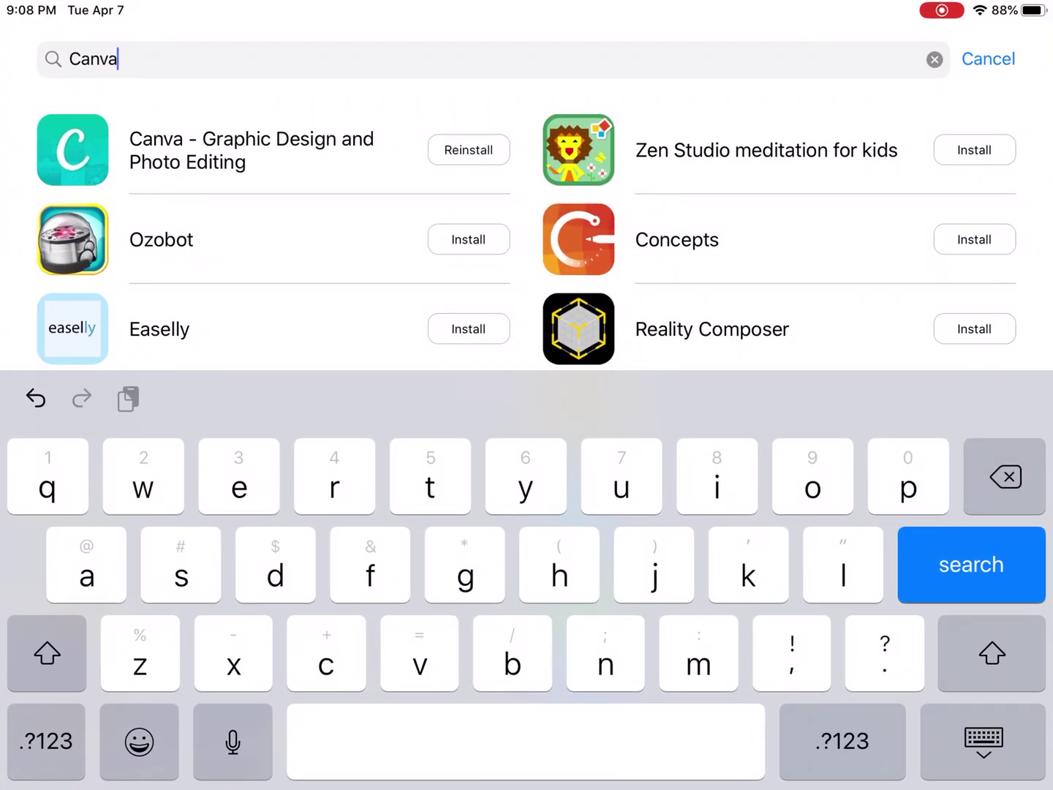
pyautogui.press('super+h')
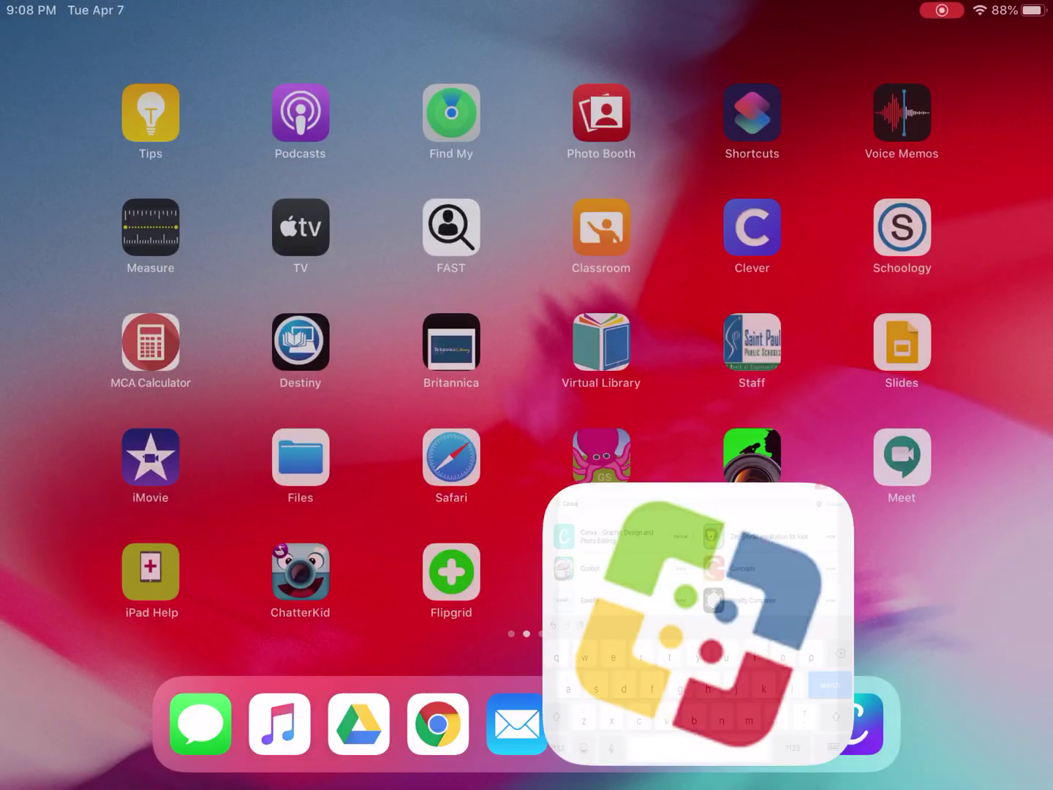
pyautogui.click(607, 583)
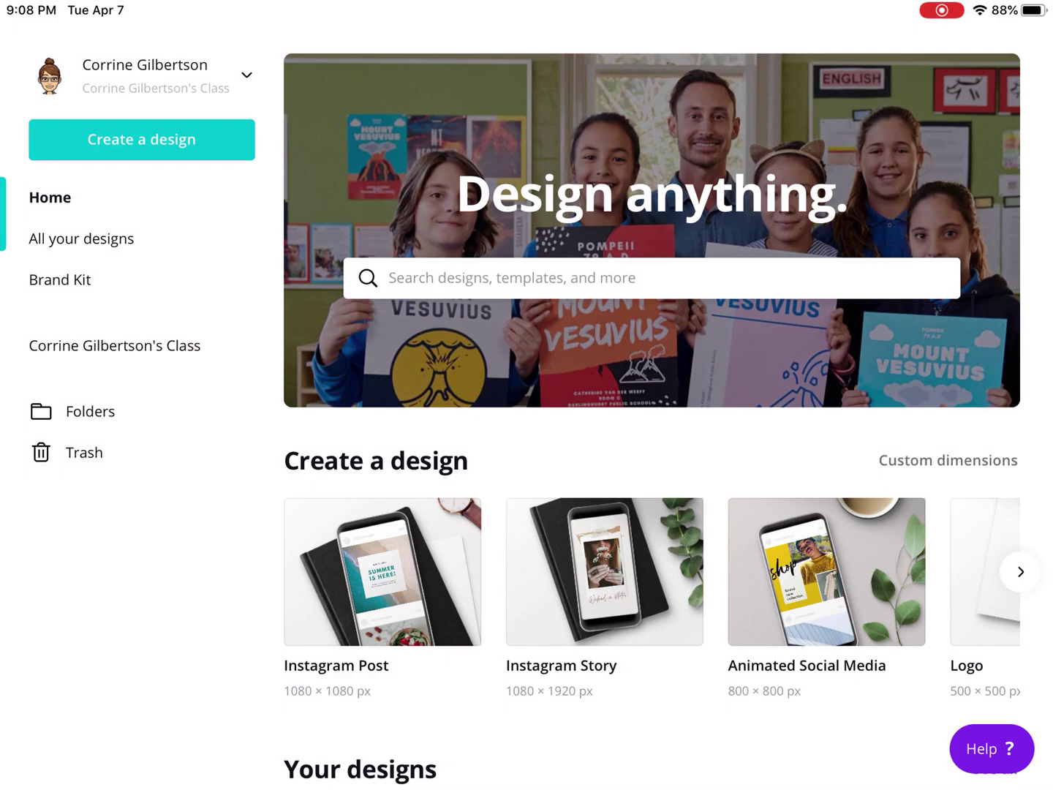
# - Create an Infographic design from The Broke Girl's Guide to Self-Care template
pyautogui.click(142, 139)
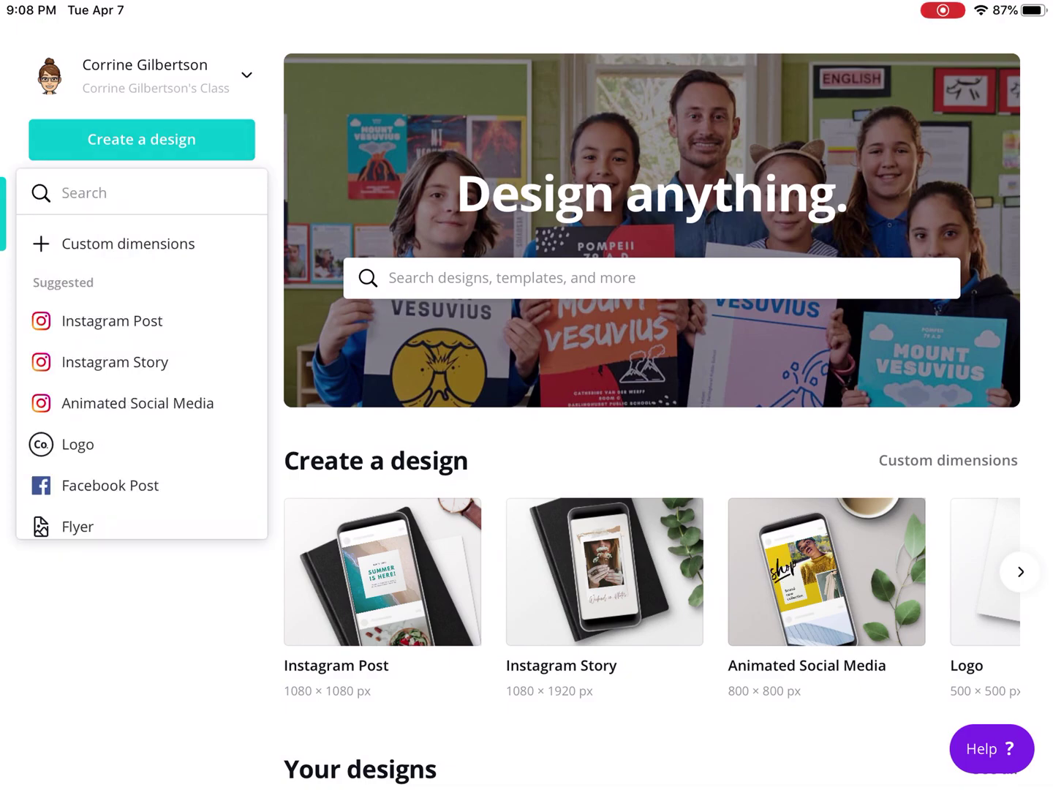
pyautogui.scroll(-3, 142, 370)
pyautogui.scroll(-3, 142, 370)
pyautogui.scroll(-3, 141, 370)
pyautogui.scroll(-4, 142, 370)
pyautogui.click(101, 345)
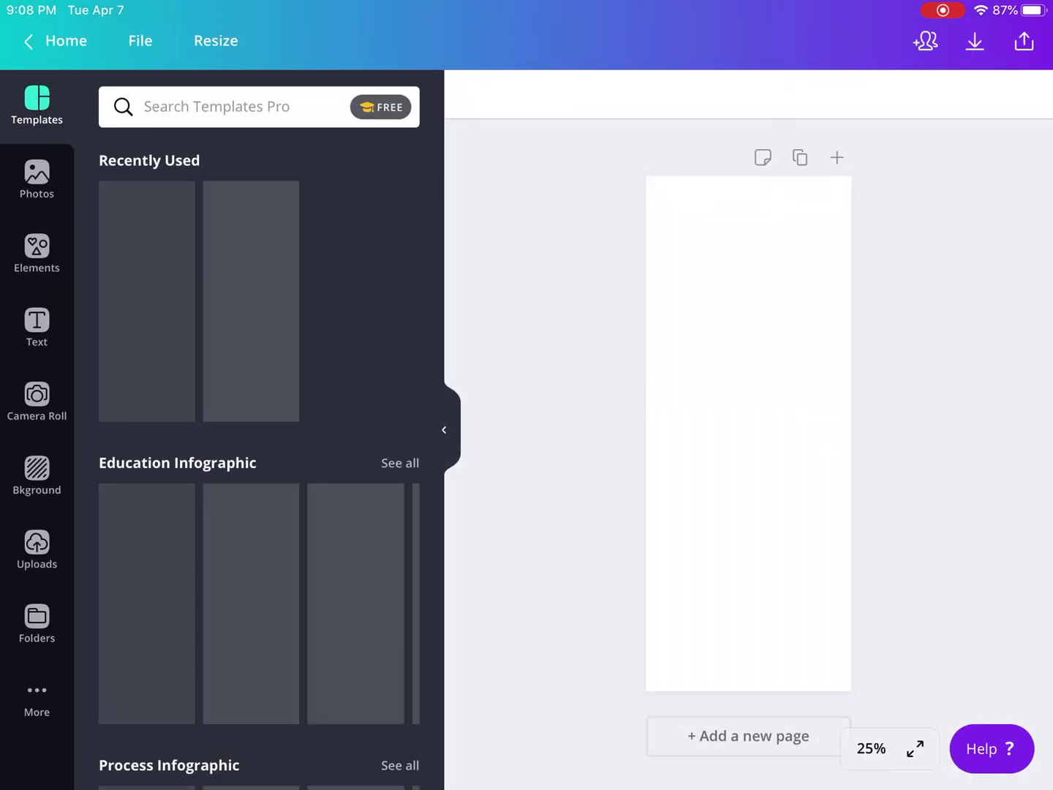
pyautogui.scroll(-3, 259, 412)
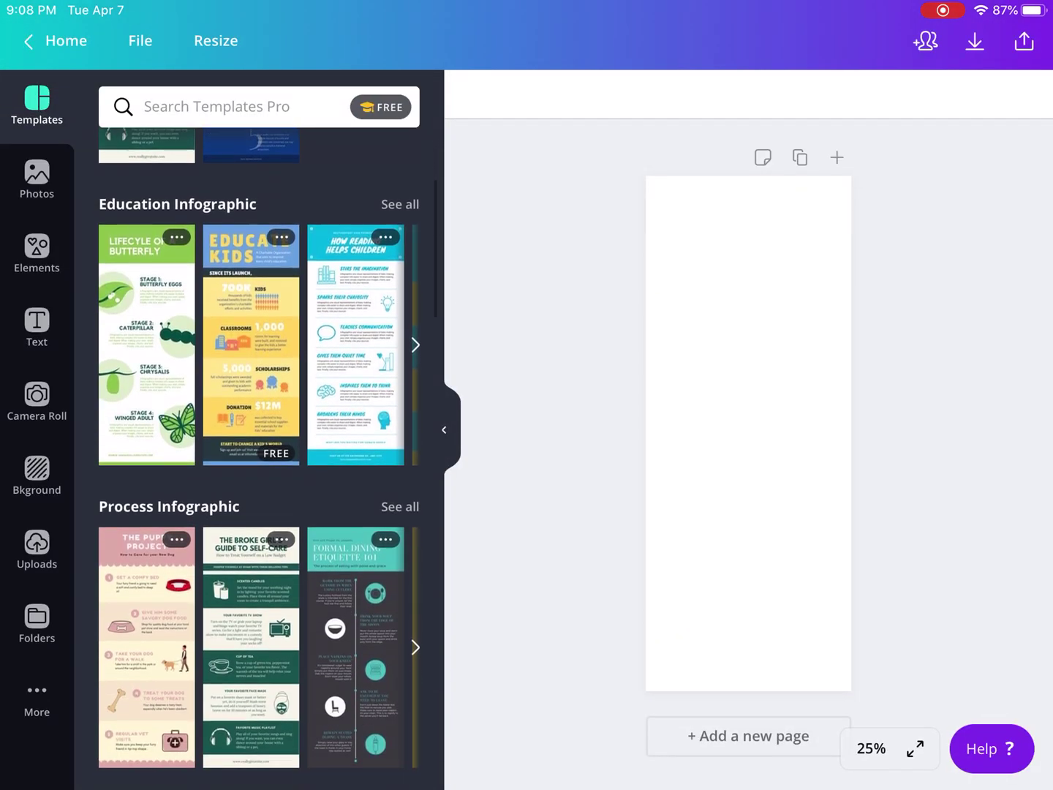
pyautogui.scroll(-2, 259, 453)
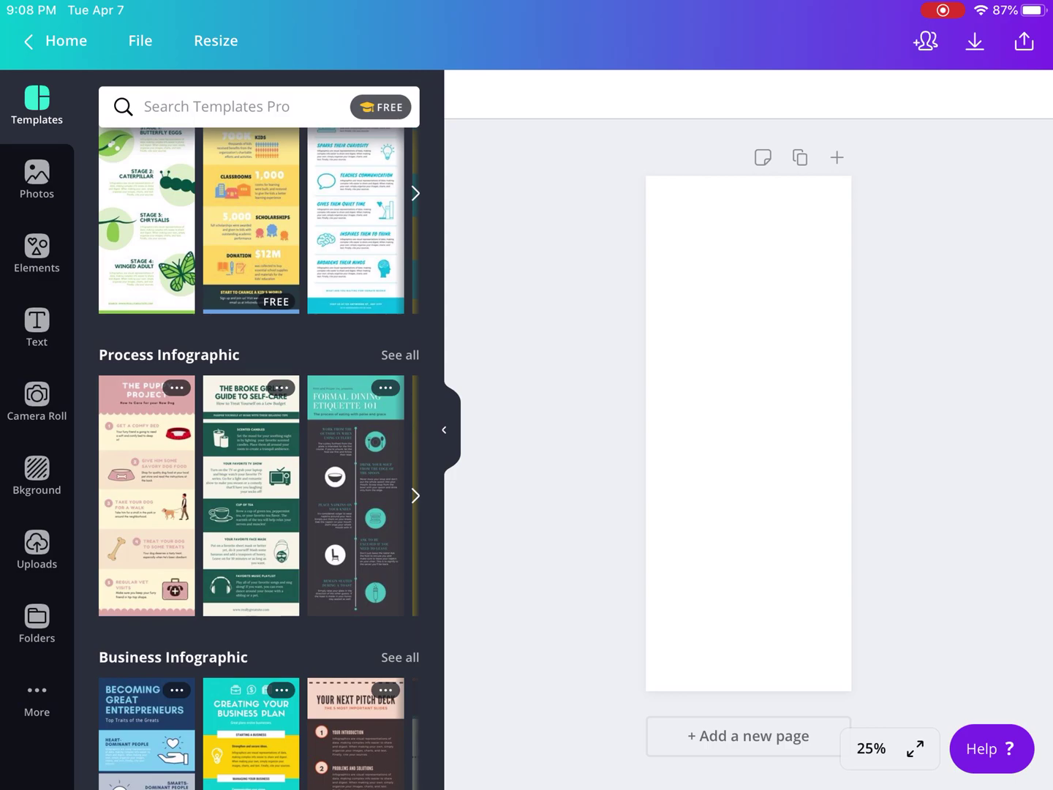
pyautogui.scroll(-2, 259, 452)
pyautogui.scroll(-6, 259, 452)
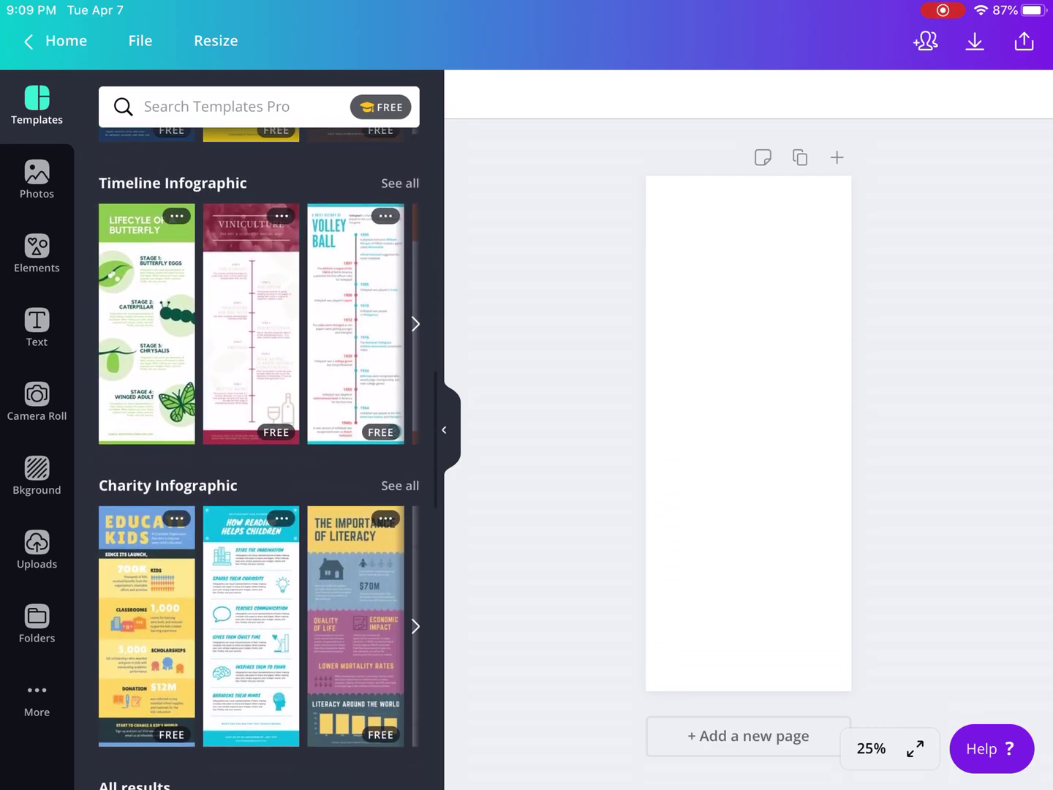
pyautogui.scroll(-2, 260, 456)
pyautogui.scroll(-3, 259, 456)
pyautogui.scroll(-3, 259, 457)
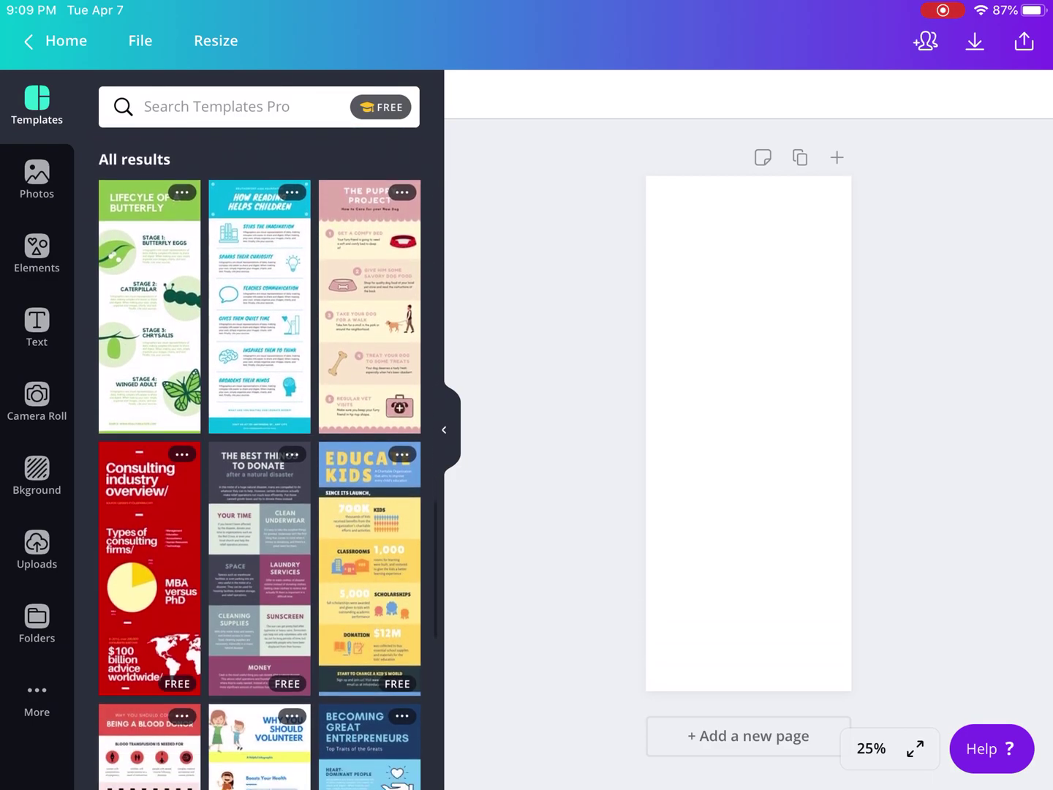
pyautogui.scroll(-1, 259, 456)
pyautogui.scroll(-1, 260, 456)
pyautogui.scroll(-5, 259, 457)
pyautogui.scroll(-5, 259, 457)
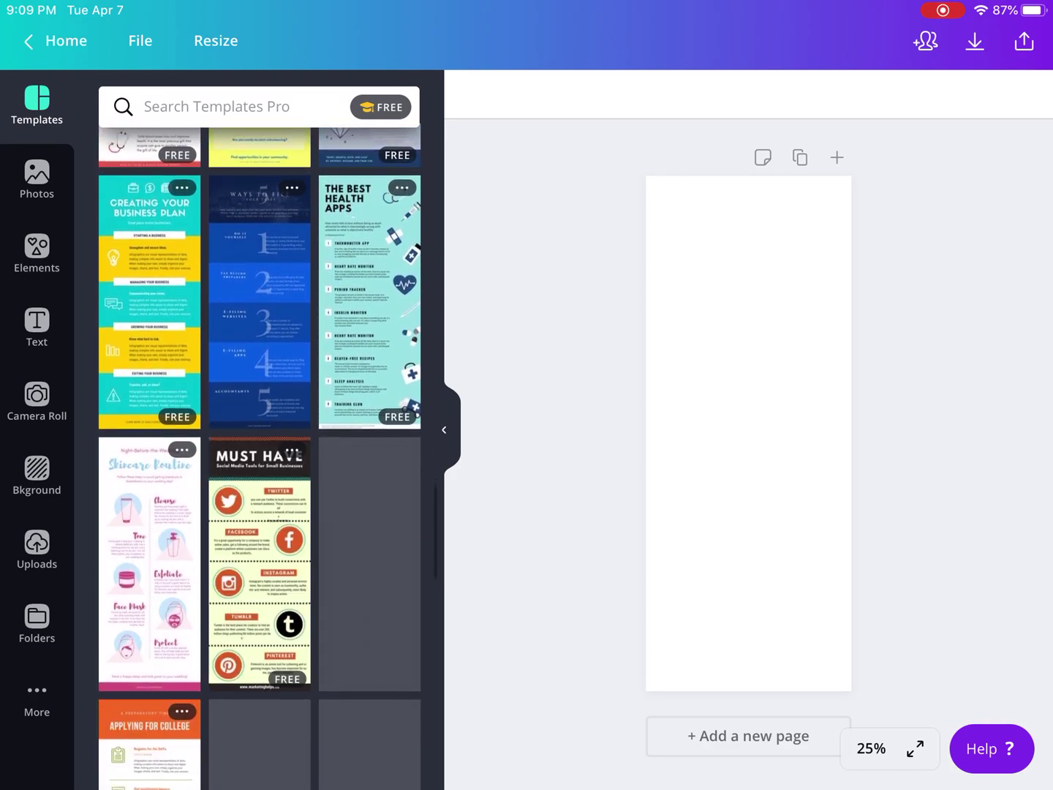
pyautogui.scroll(1, 259, 456)
pyautogui.scroll(5, 259, 457)
pyautogui.scroll(5, 259, 456)
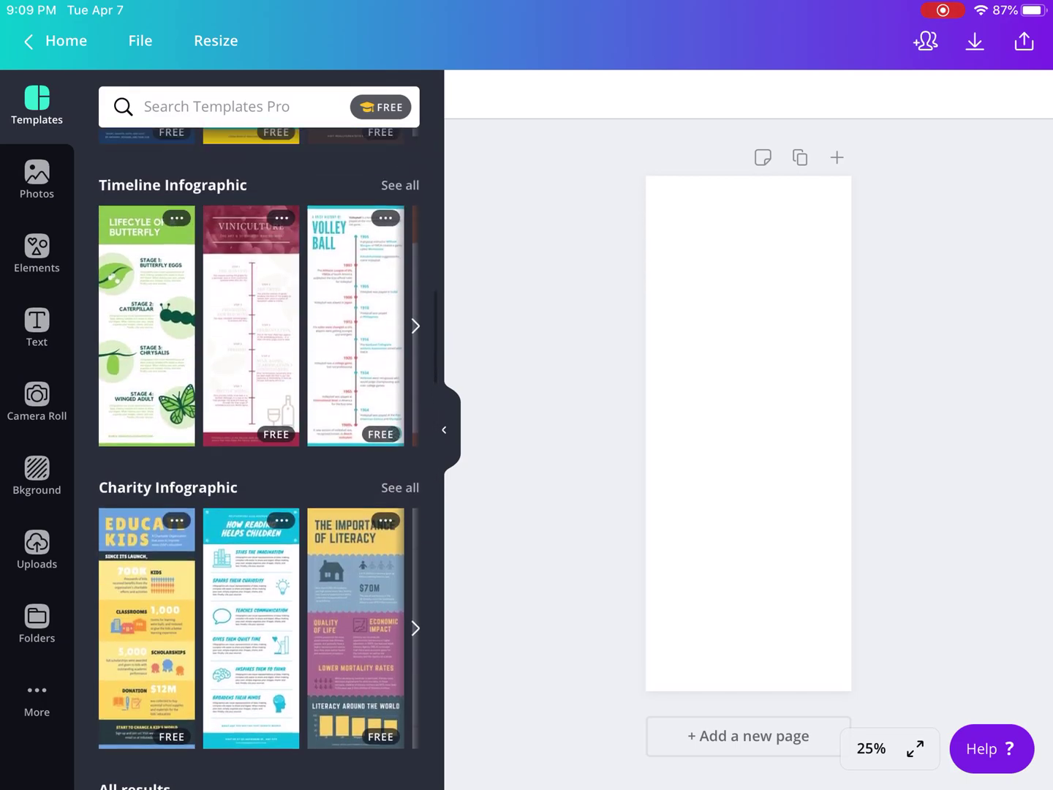
pyautogui.scroll(4, 260, 457)
pyautogui.scroll(3, 259, 457)
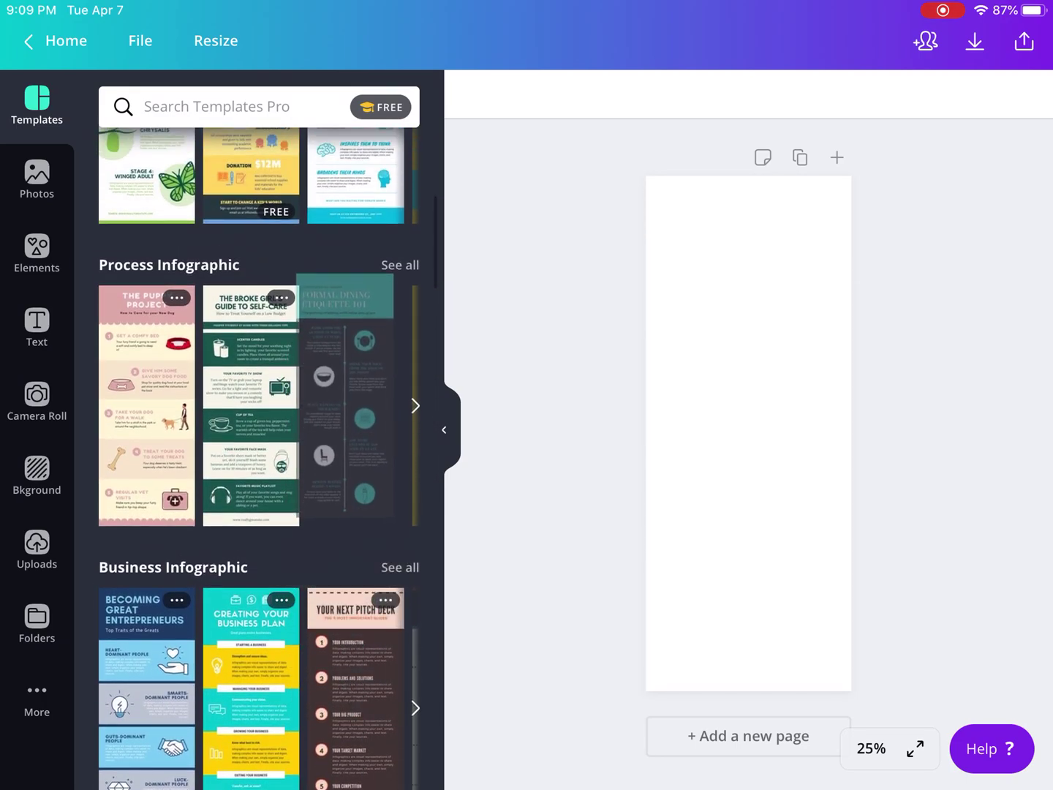
pyautogui.click(251, 403)
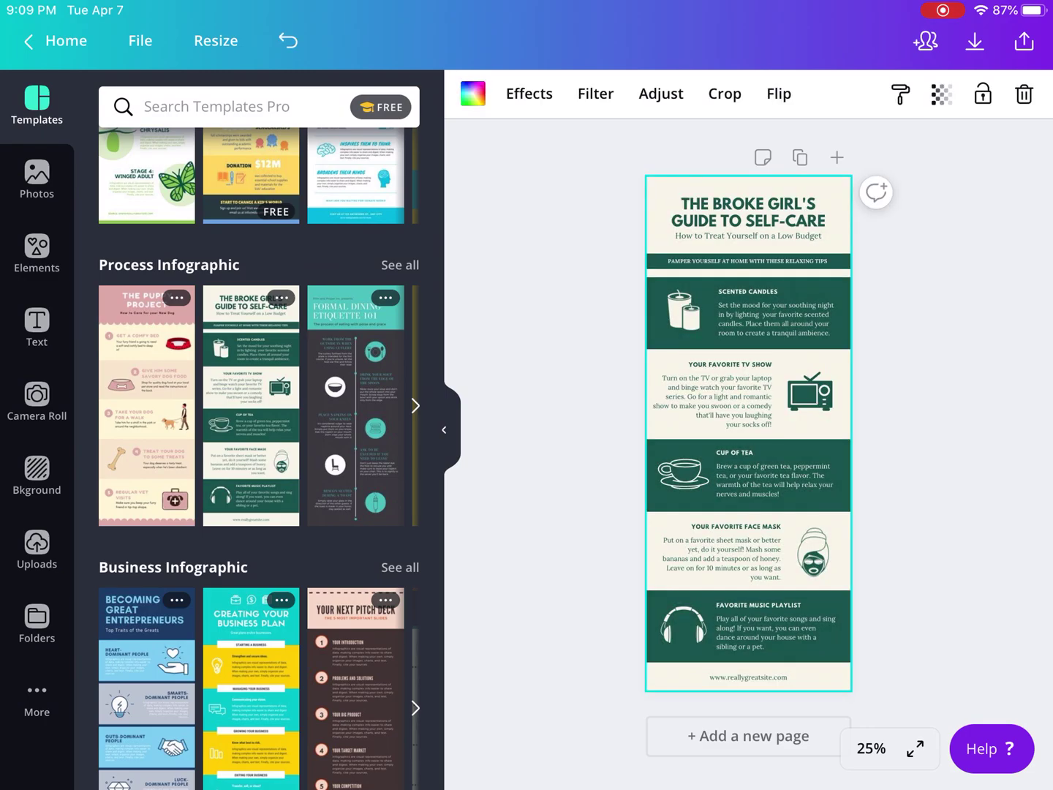
# - Hide the Templates panel, zoom the page to 75%, and select the title text
pyautogui.click(445, 429)
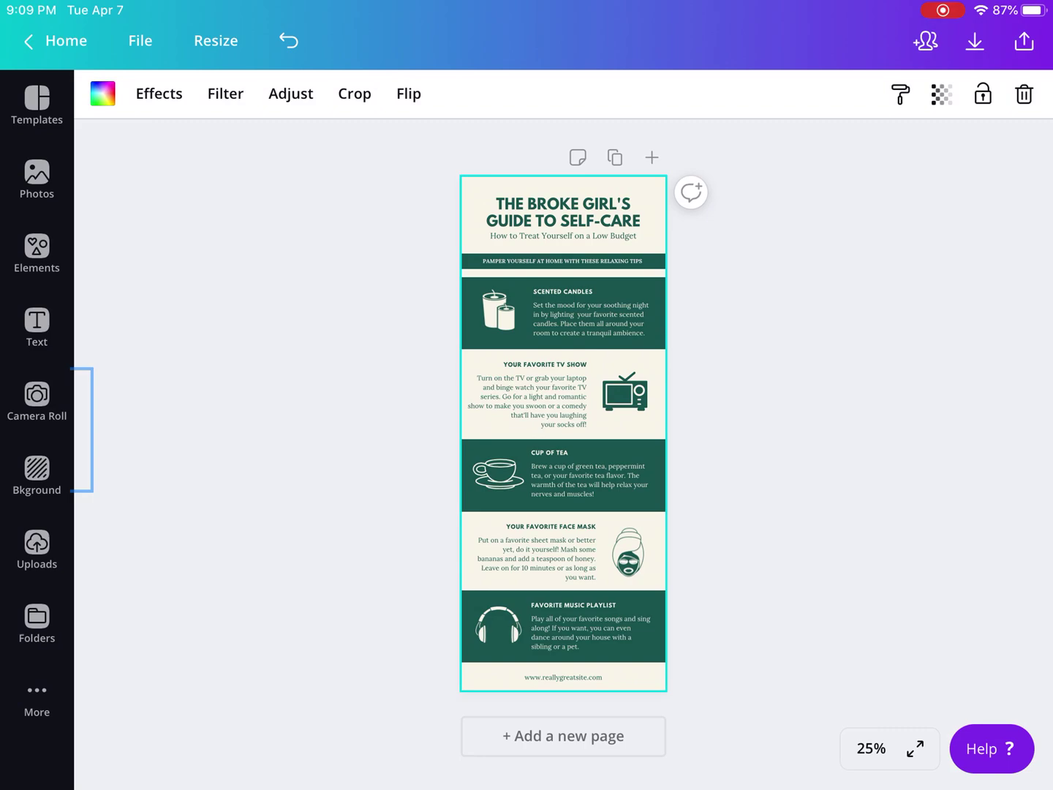
pyautogui.click(872, 748)
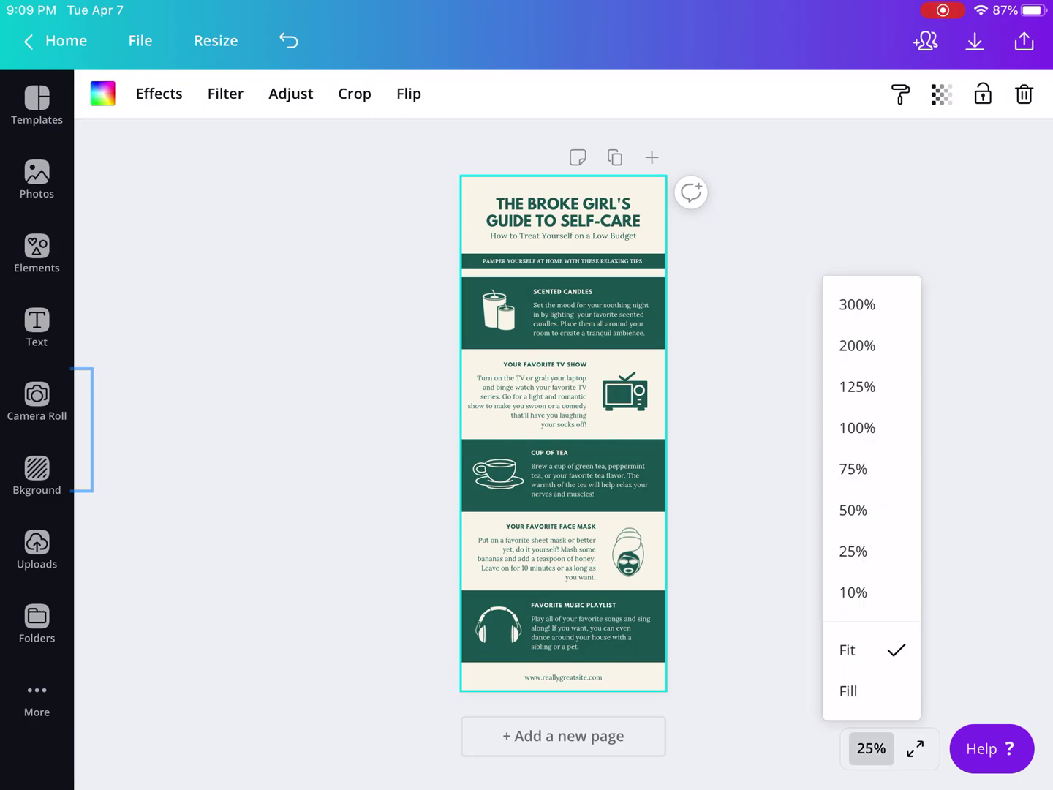
pyautogui.click(853, 469)
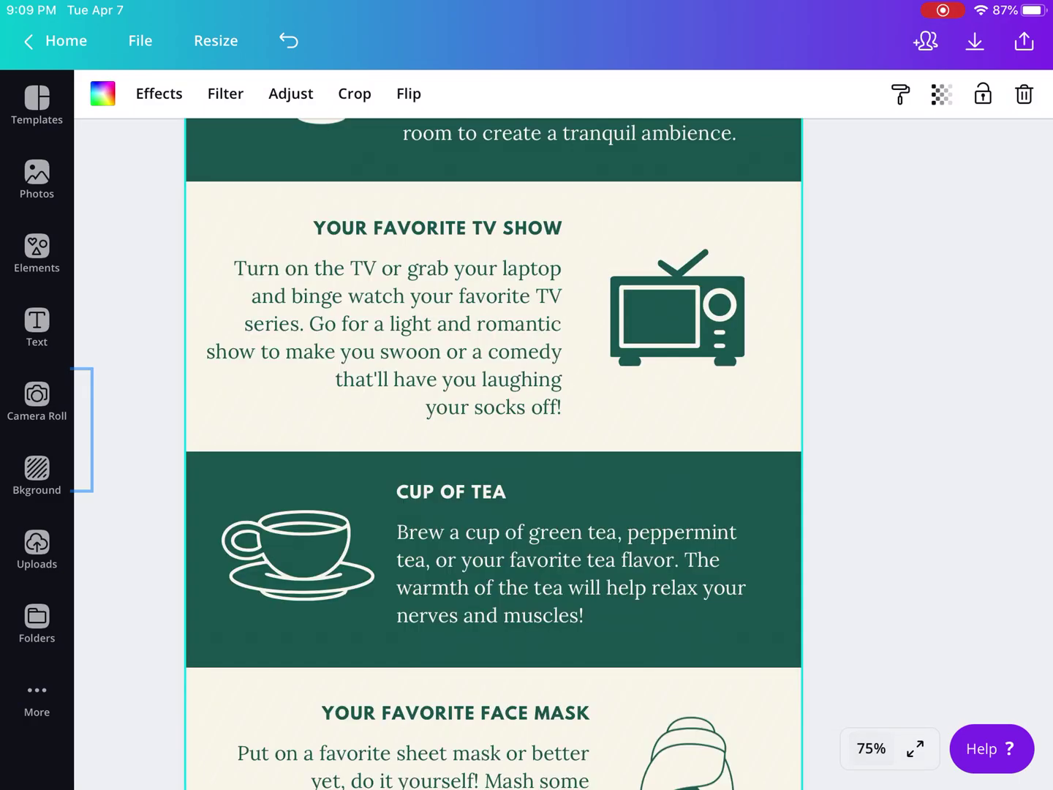
pyautogui.scroll(6, 526, 453)
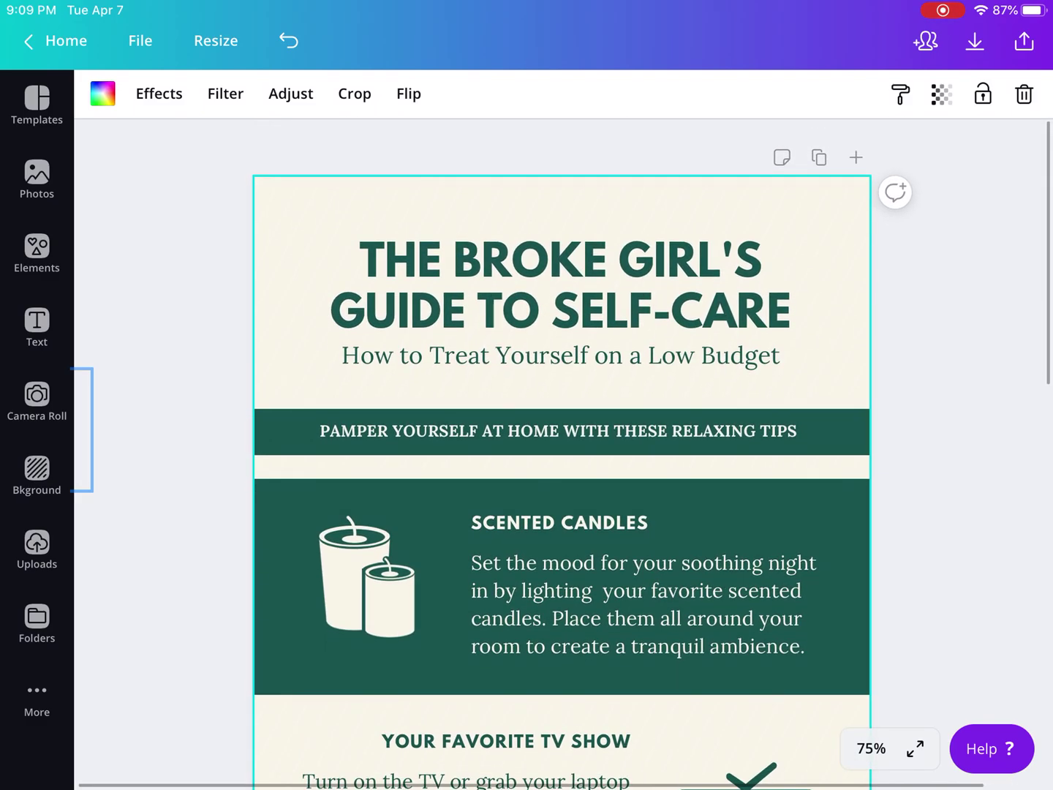
pyautogui.click(560, 284)
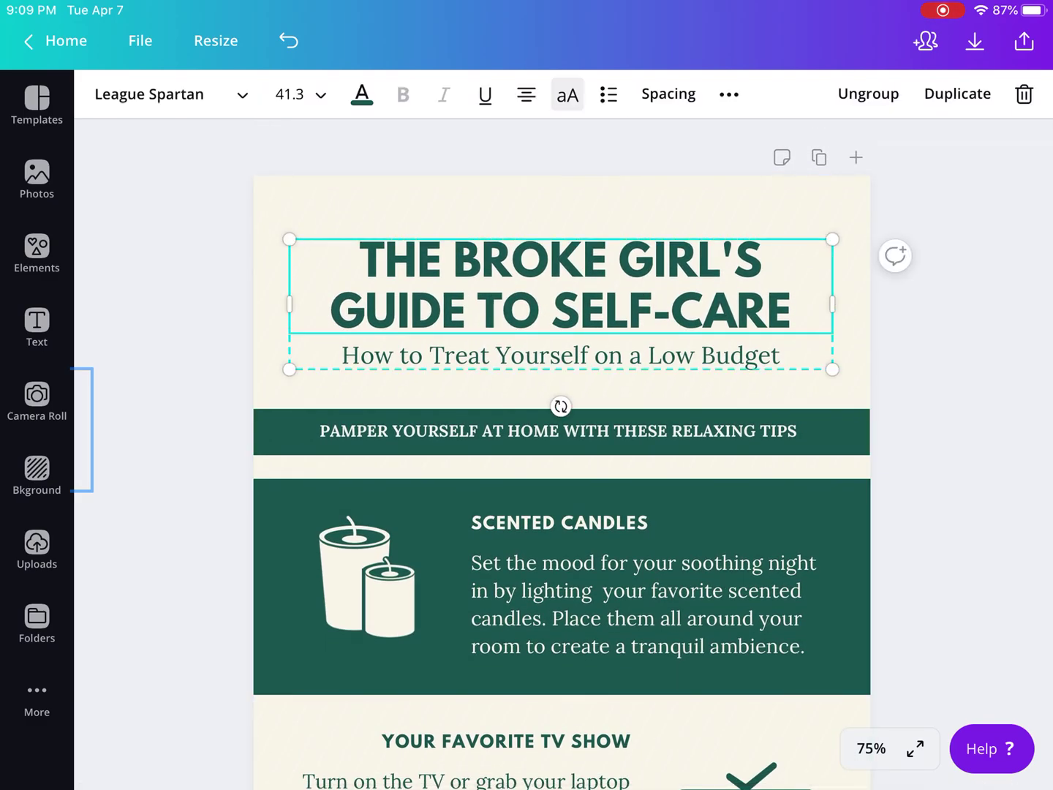
# - Set the heading to 'CHANGE' and the subtitle to 'Changes in my life this past month'
pyautogui.doubleClick(559, 283)
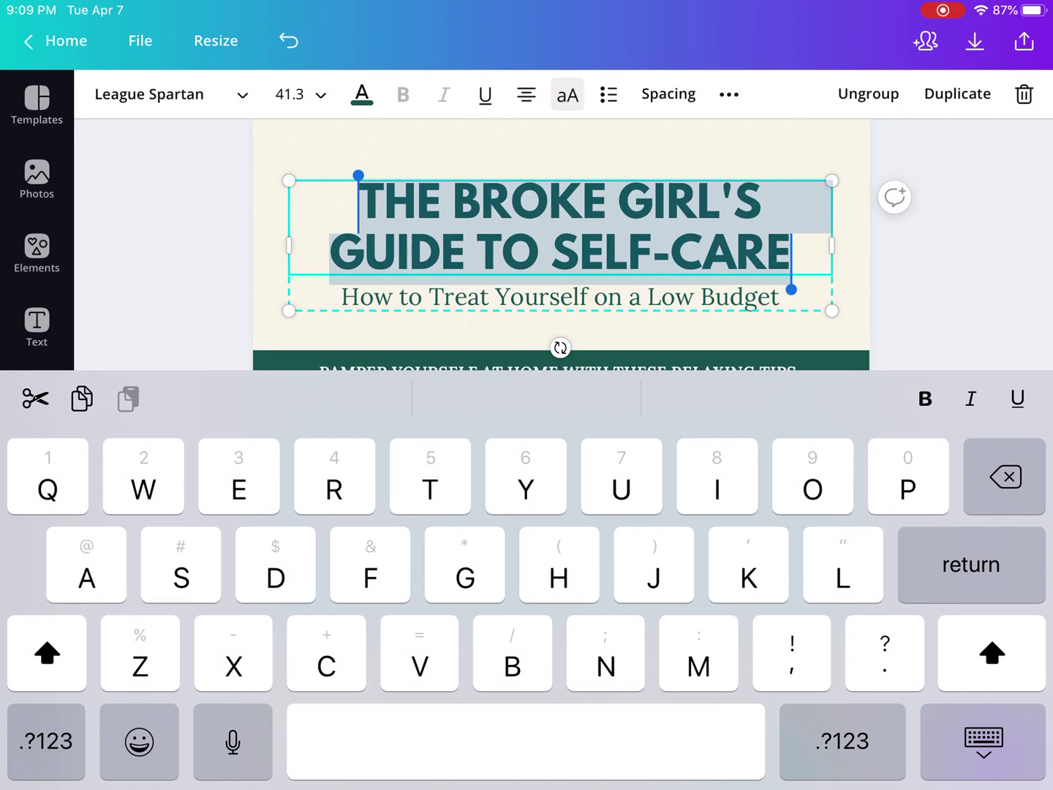
pyautogui.write('Change')
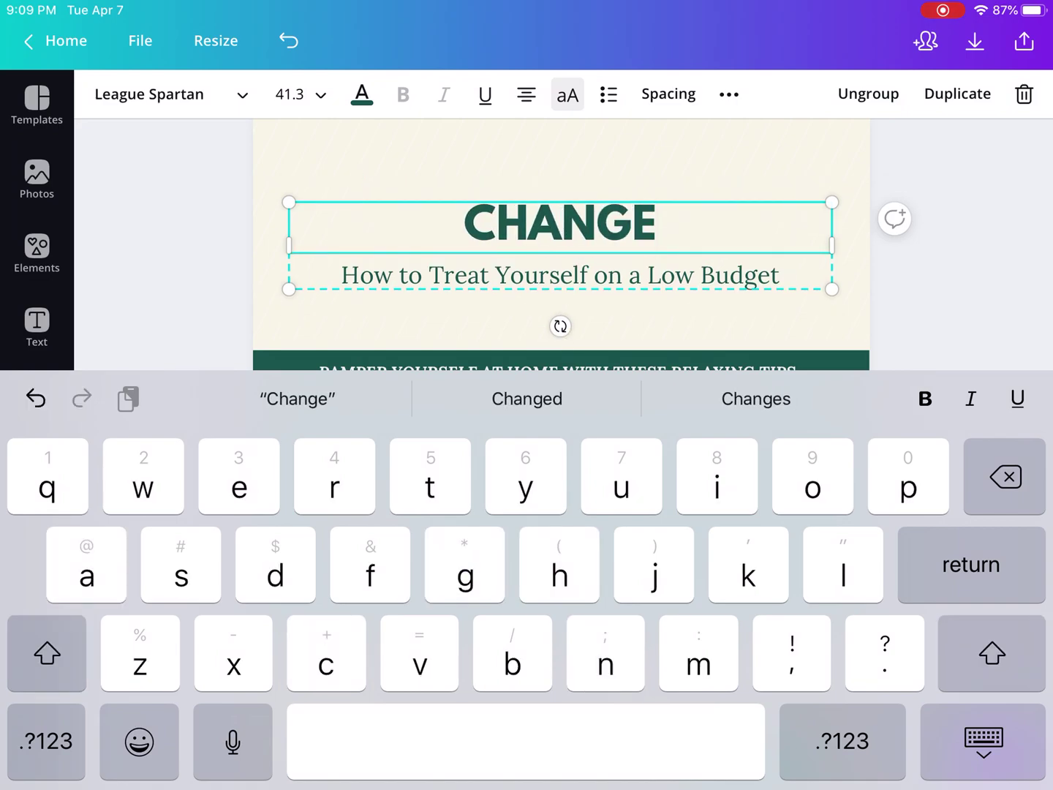
pyautogui.click(559, 275)
pyautogui.click(560, 274)
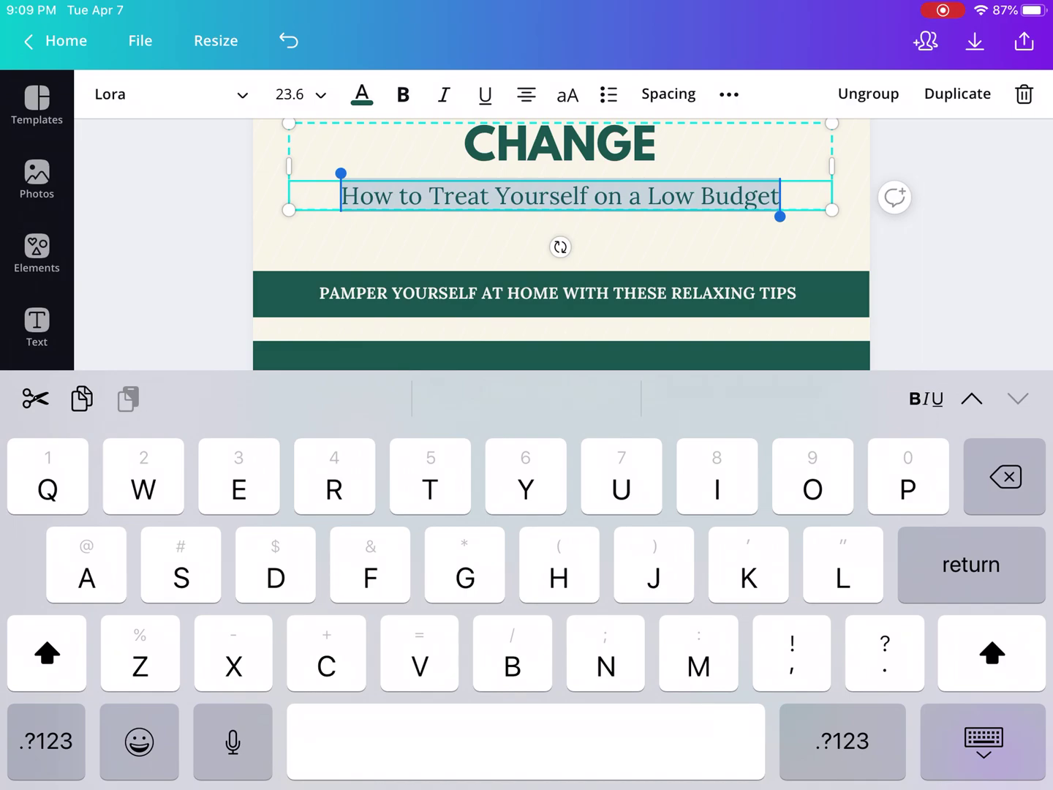
pyautogui.write('Chan')
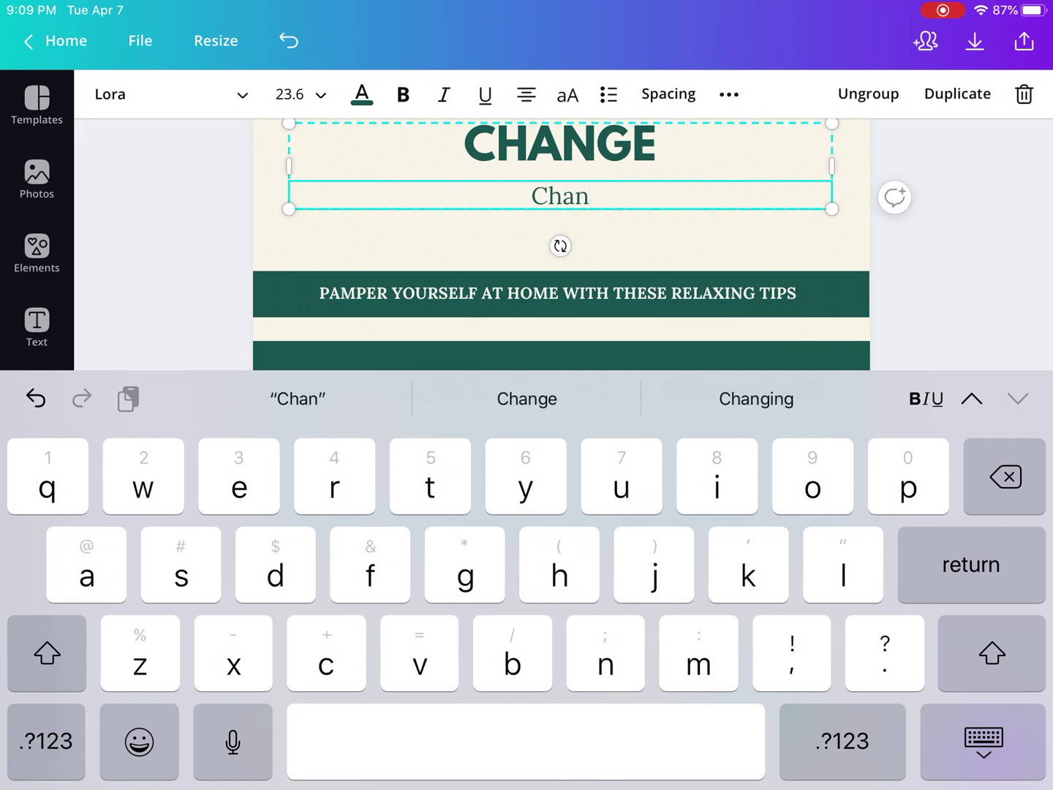
pyautogui.write('ges ')
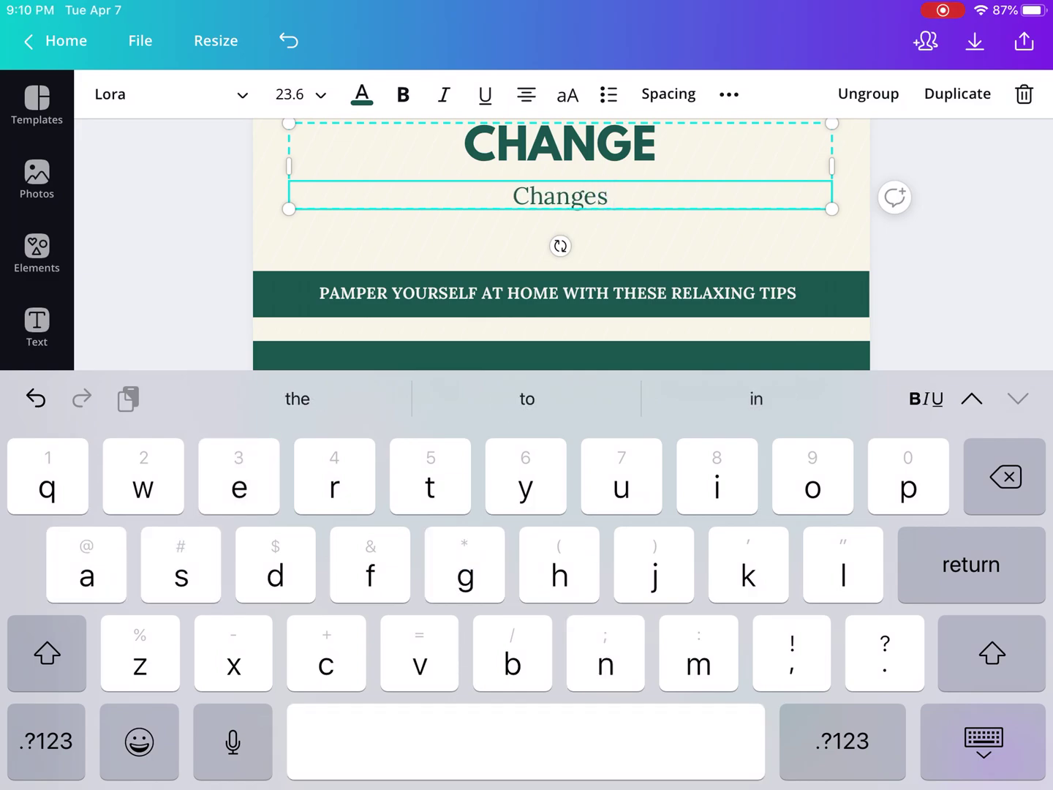
pyautogui.write('in my life ')
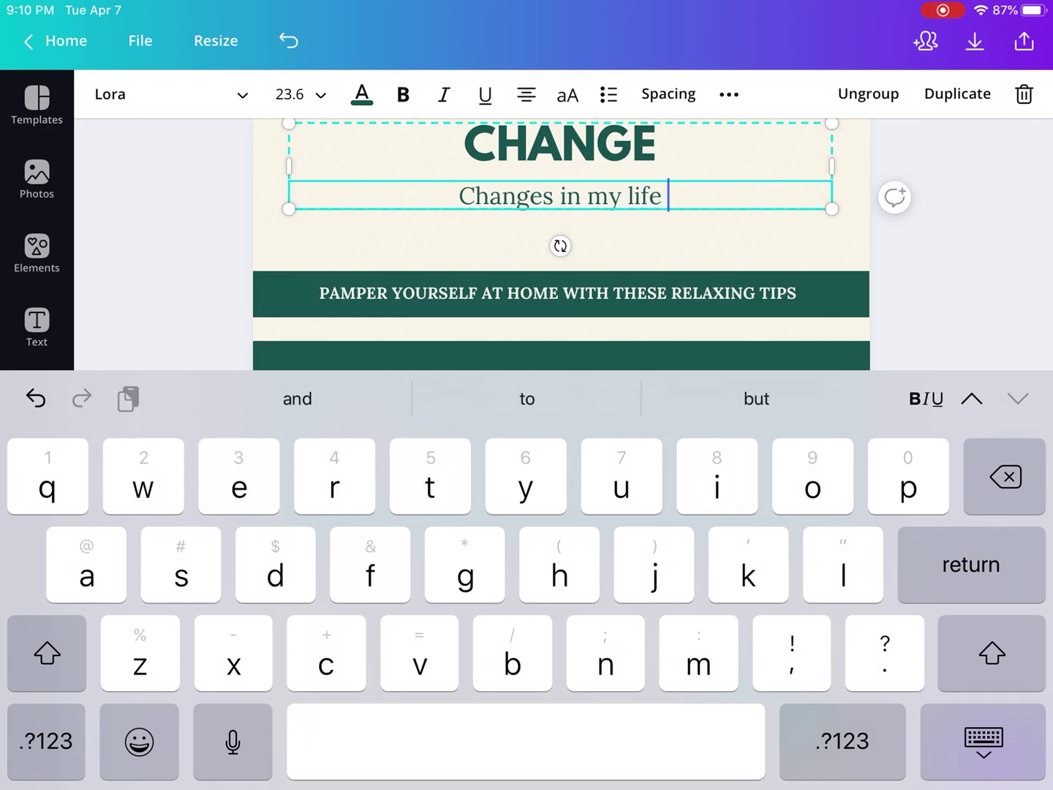
pyautogui.write('this past ')
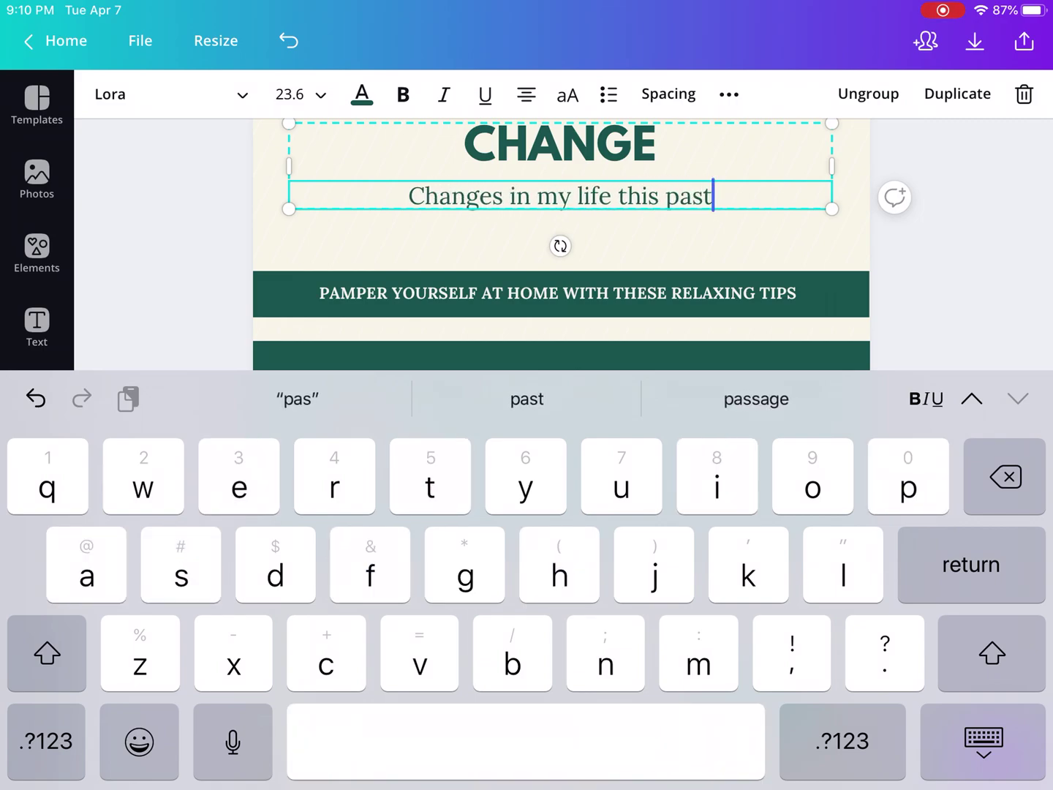
pyautogui.write('month')
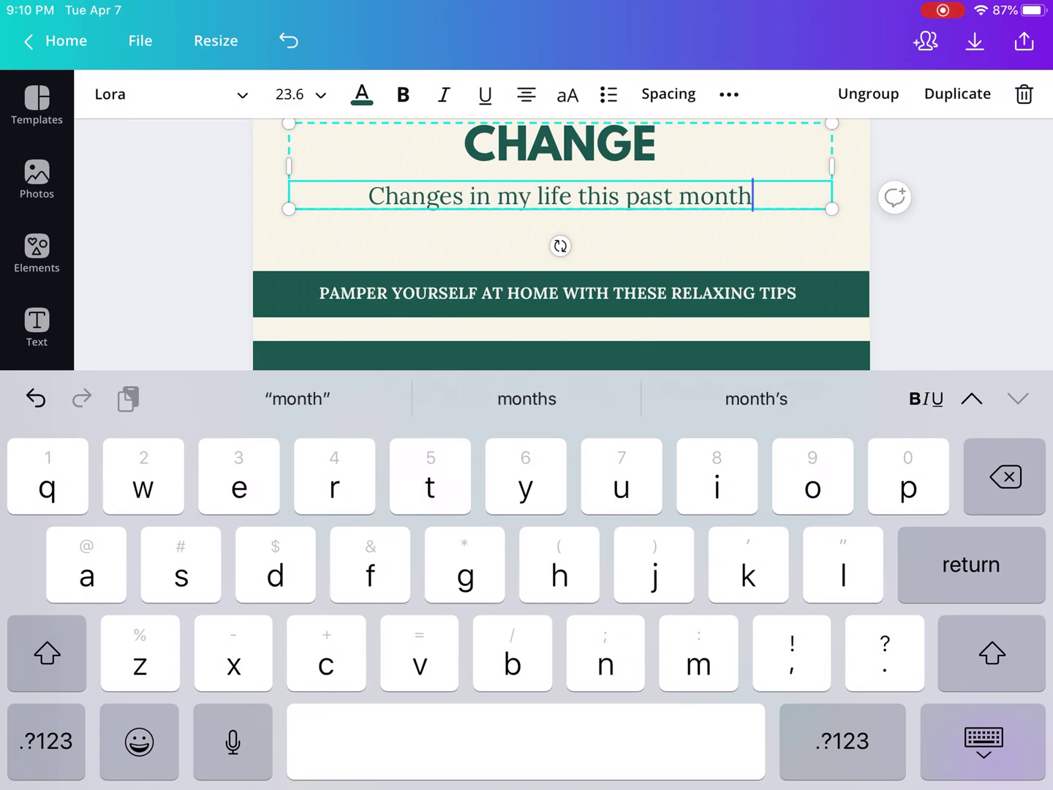
pyautogui.click(983, 741)
# - Change the PAMPER YOURSELF banner to 'A Scavenger Hunt for Intro to Montessori'
pyautogui.click(559, 293)
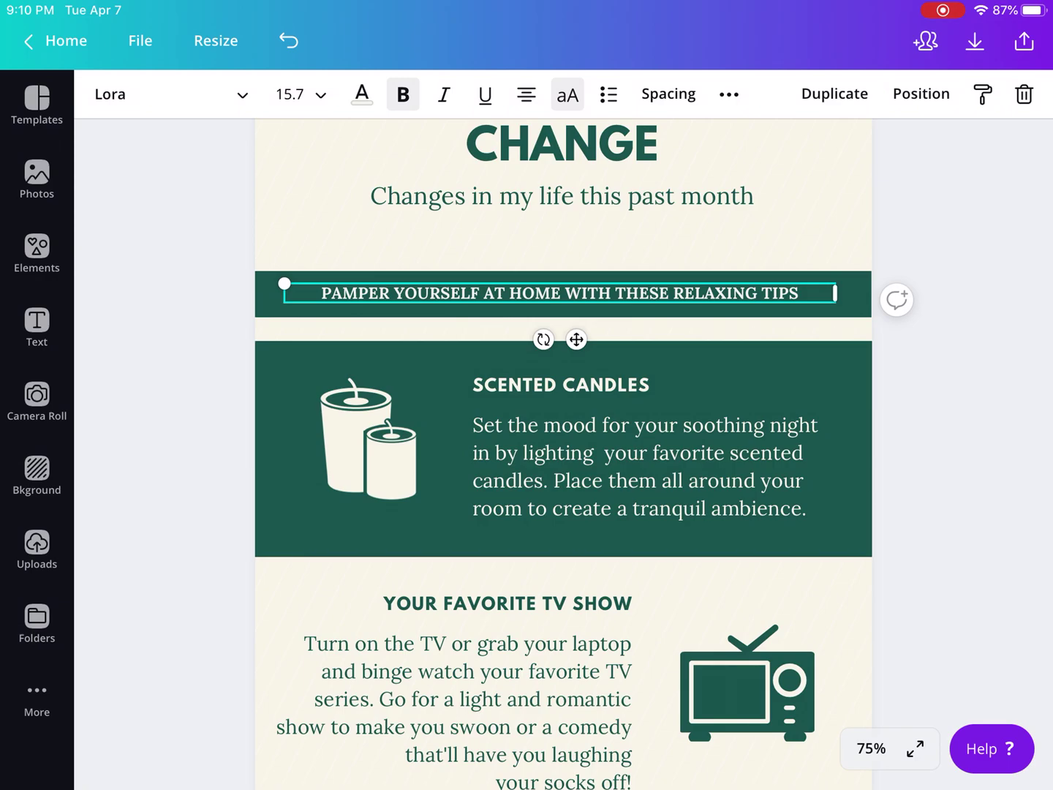
pyautogui.click(560, 293)
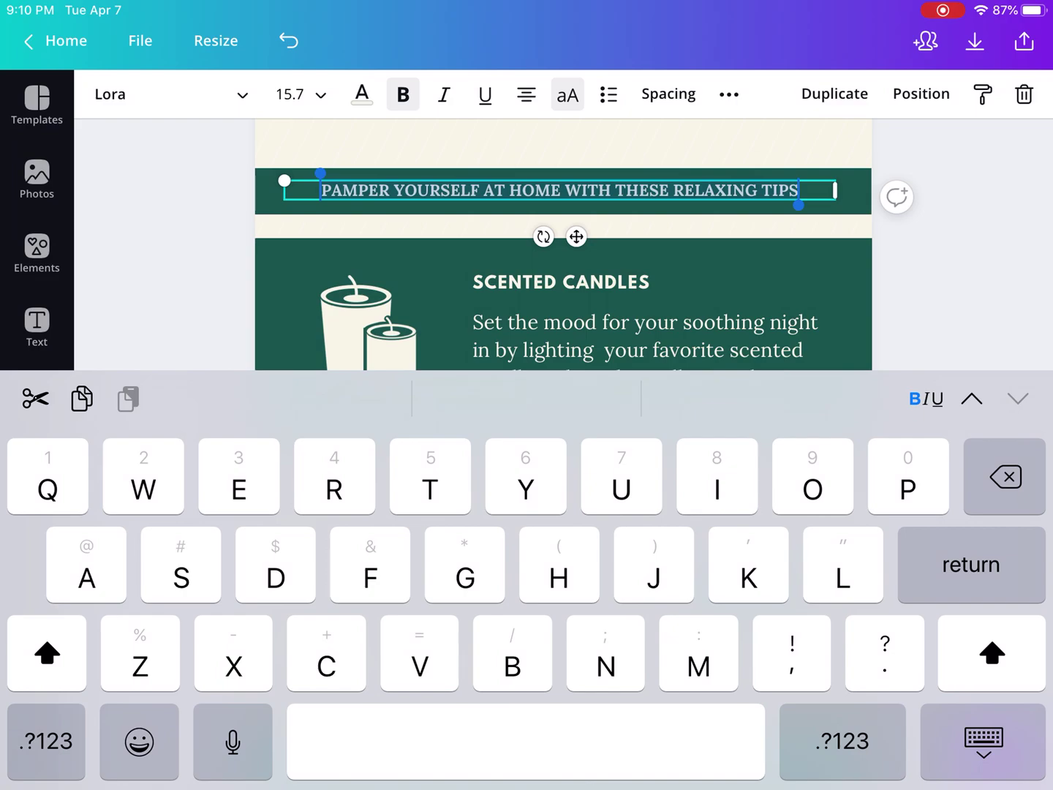
pyautogui.write('A ')
pyautogui.write('scavenge')
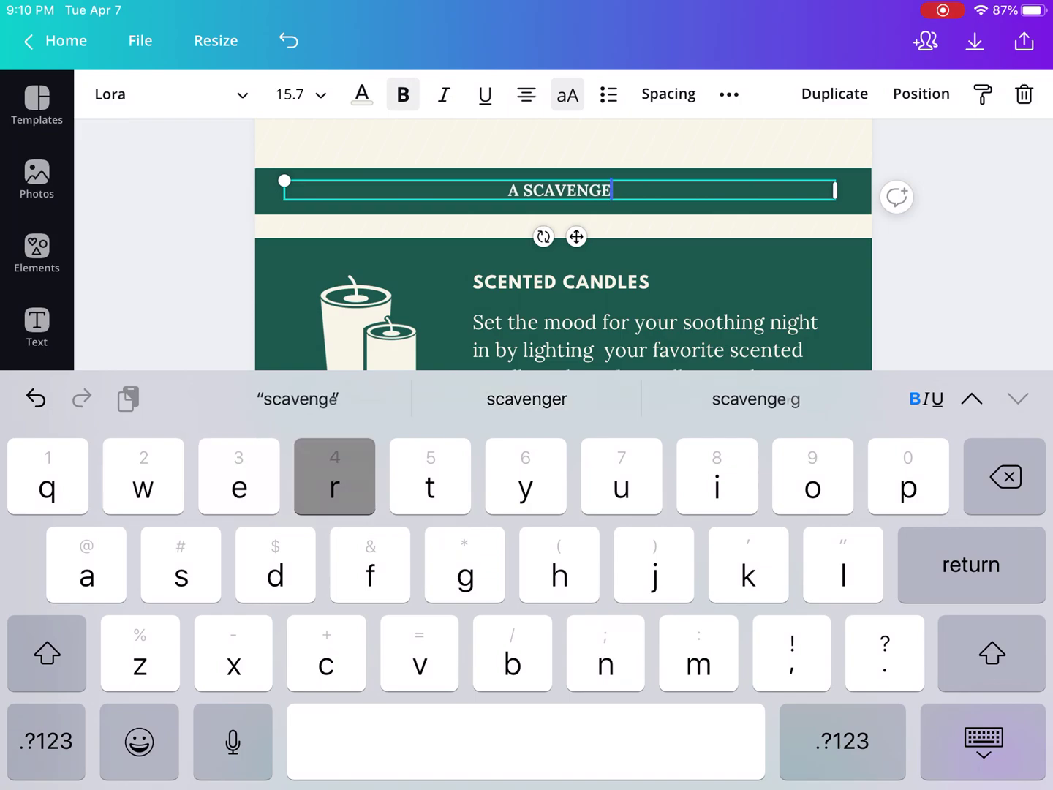
pyautogui.write('r hunt ')
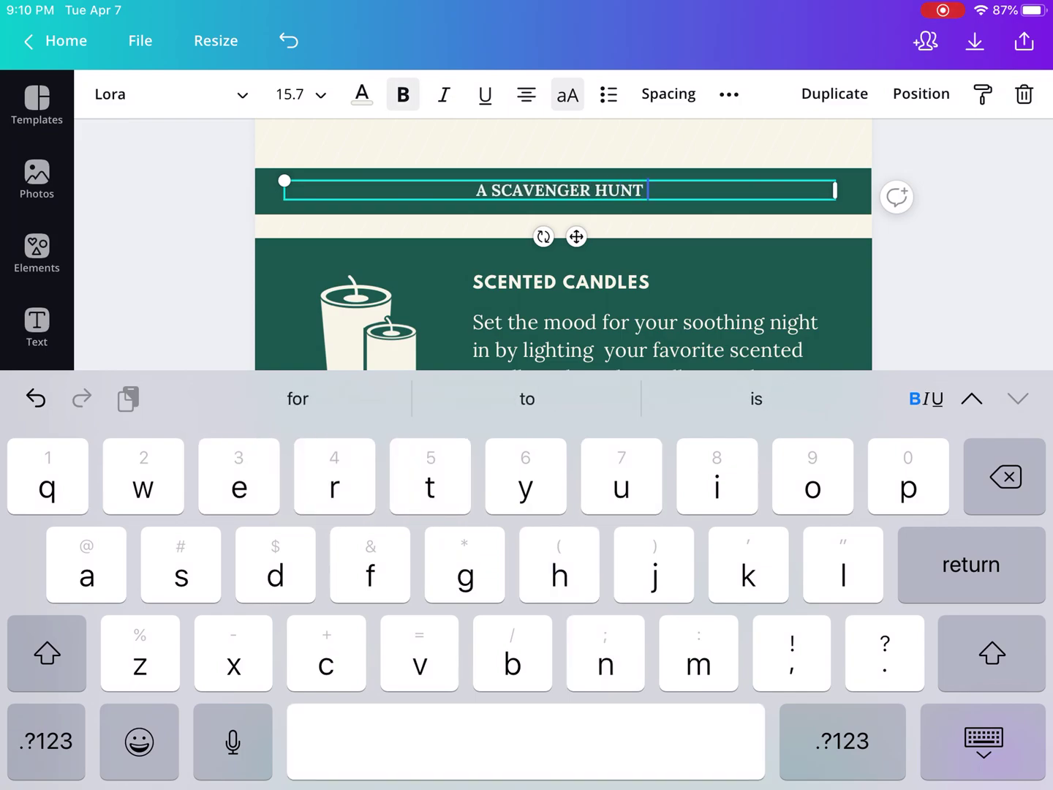
pyautogui.write('for intro to ')
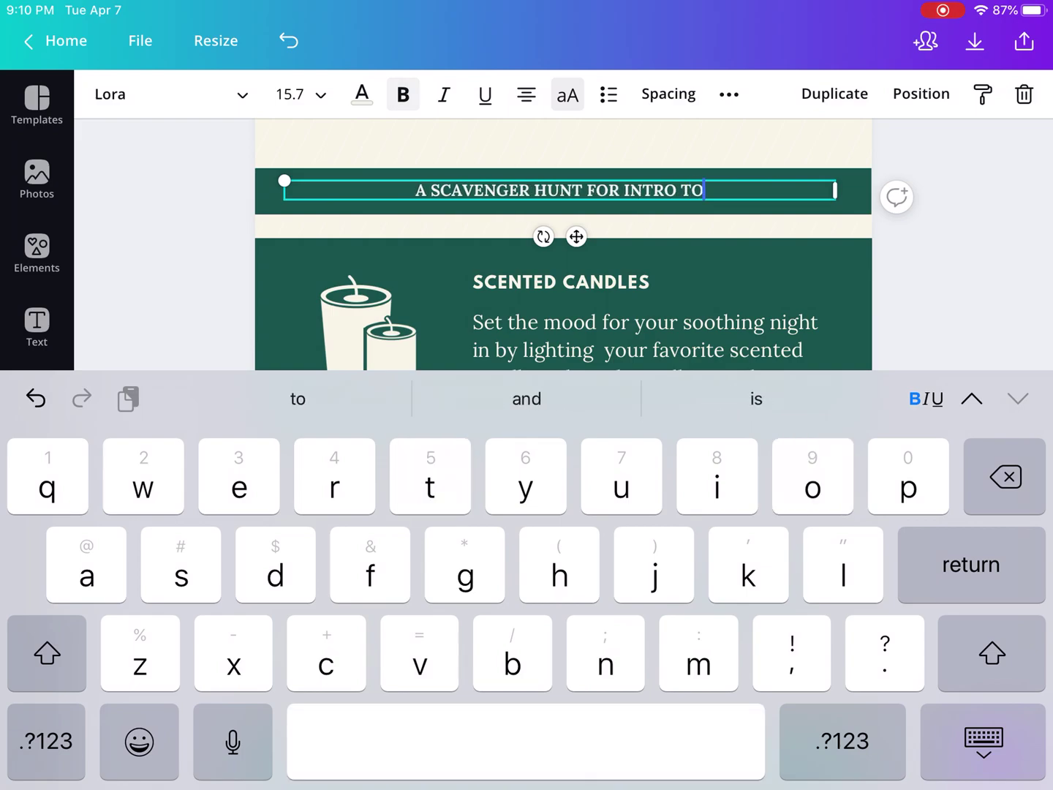
pyautogui.write('mont')
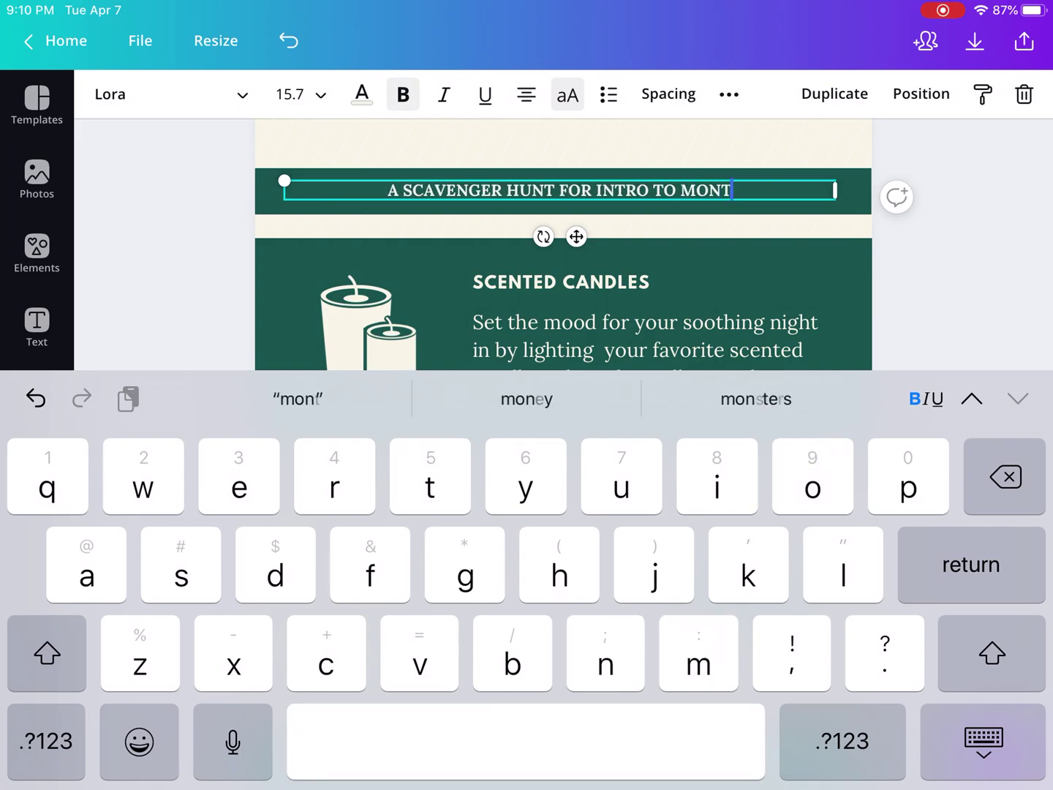
pyautogui.write('essori')
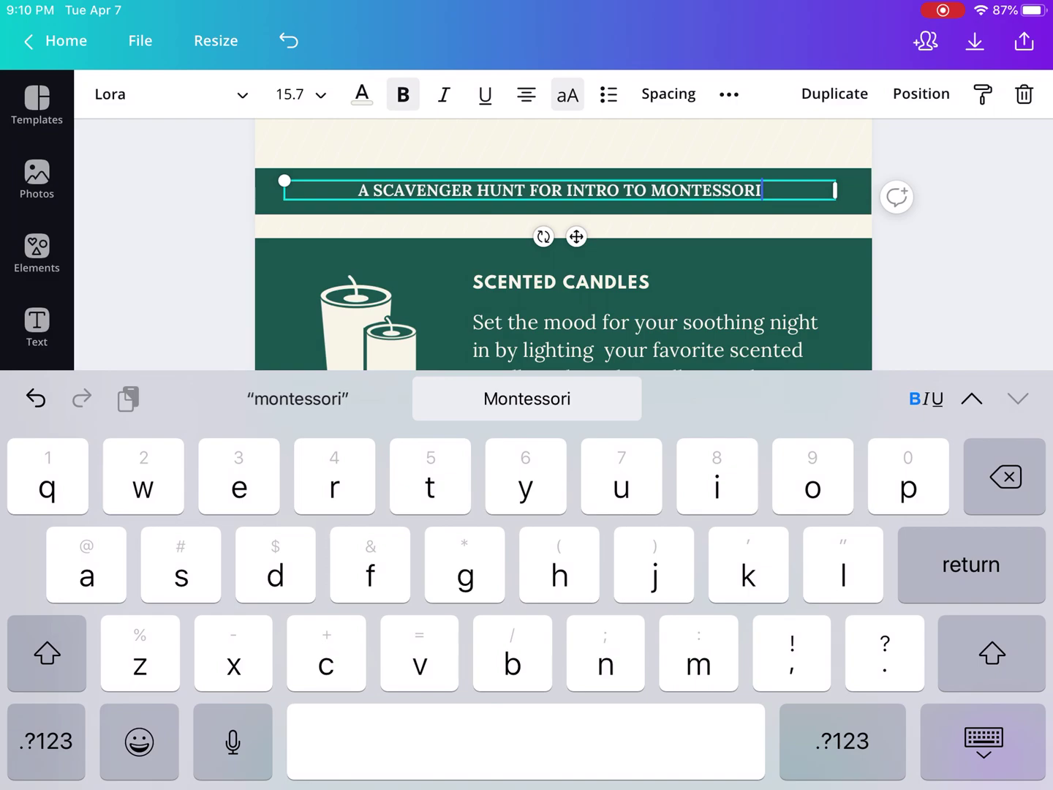
pyautogui.click(983, 740)
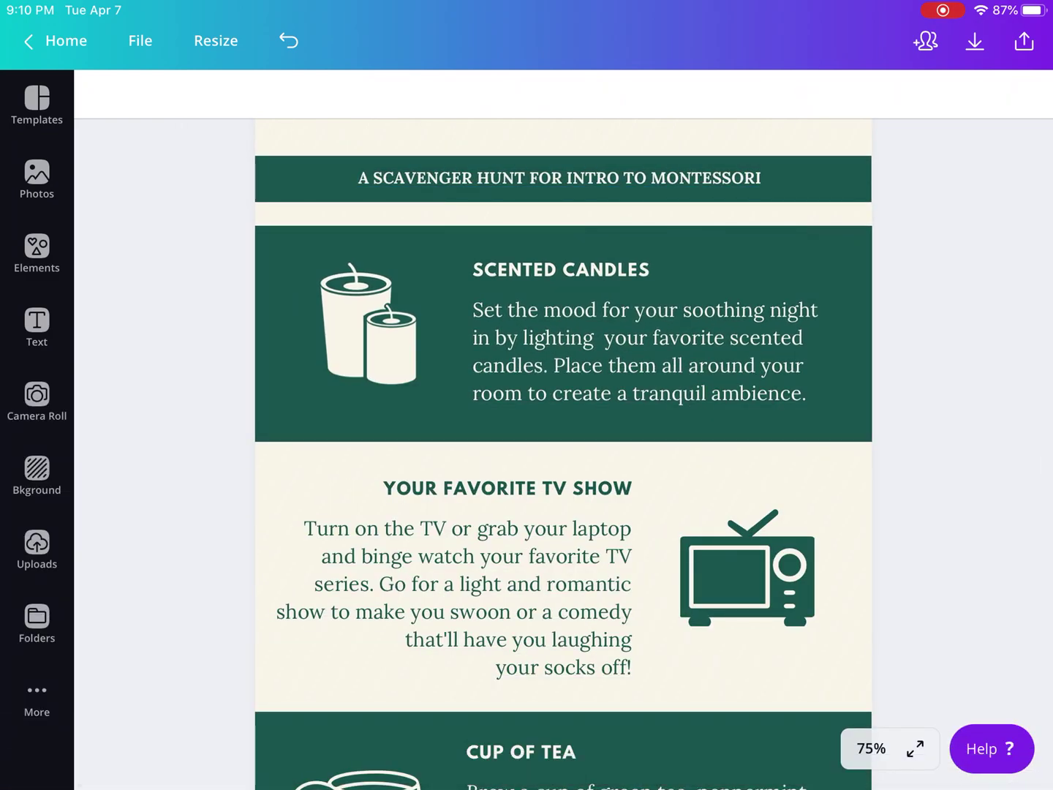
# - Delete the candle icon and bring up the upload options in Uploads
pyautogui.click(368, 323)
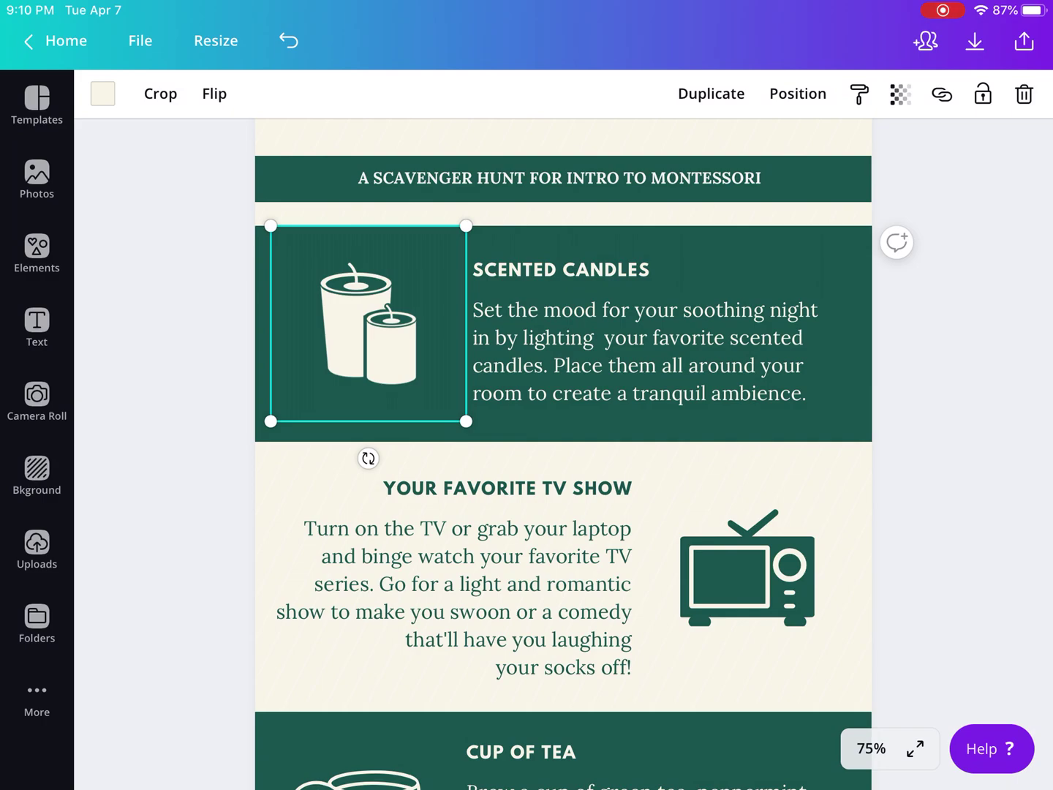
pyautogui.press('Delete')
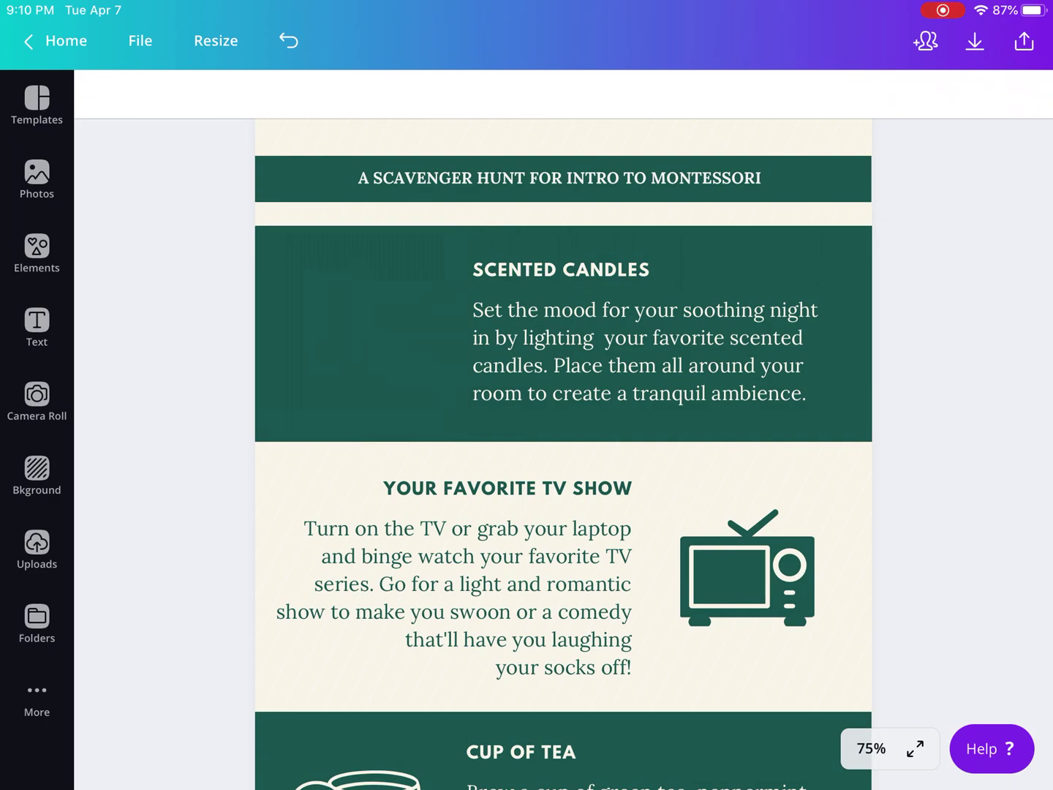
pyautogui.click(36, 549)
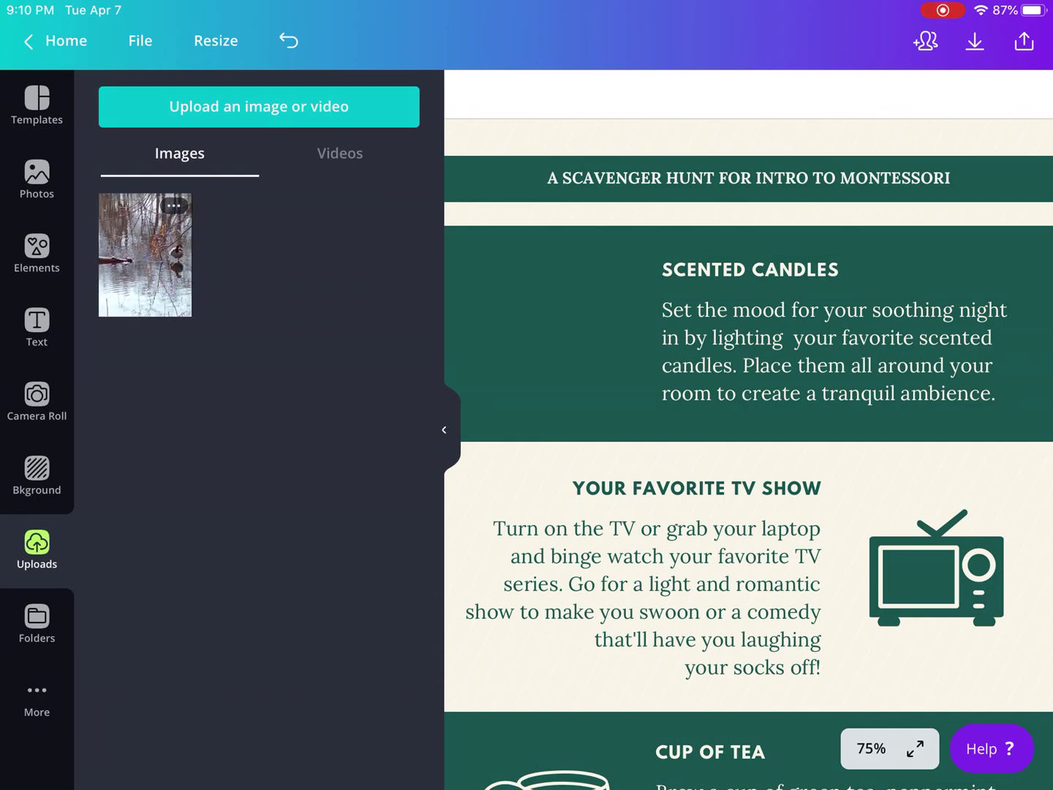
pyautogui.click(309, 106)
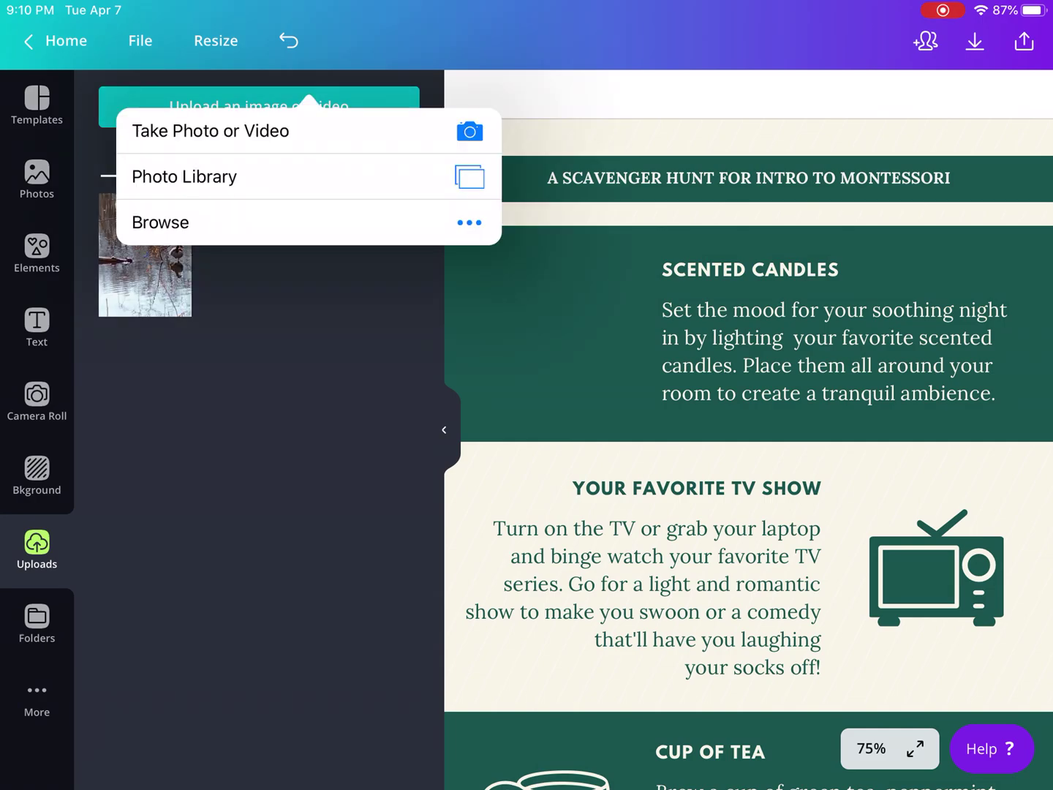
# - Place the uploaded goose photo where the candle icon was
pyautogui.click(304, 176)
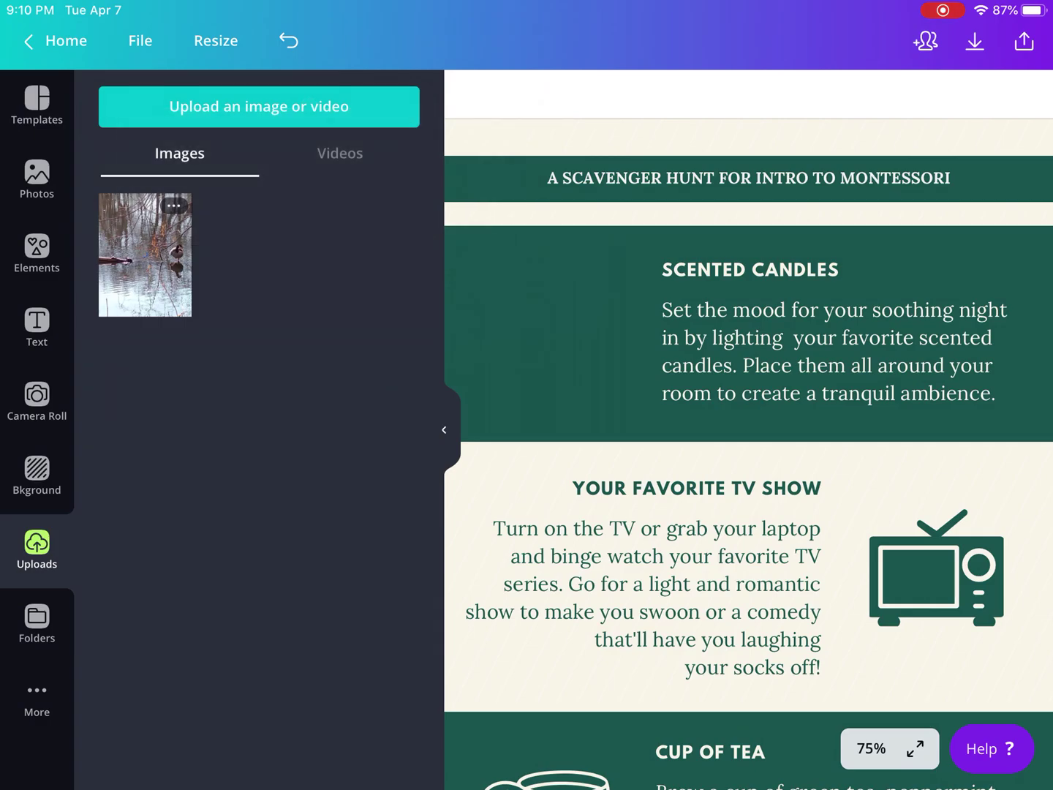
pyautogui.click(145, 255)
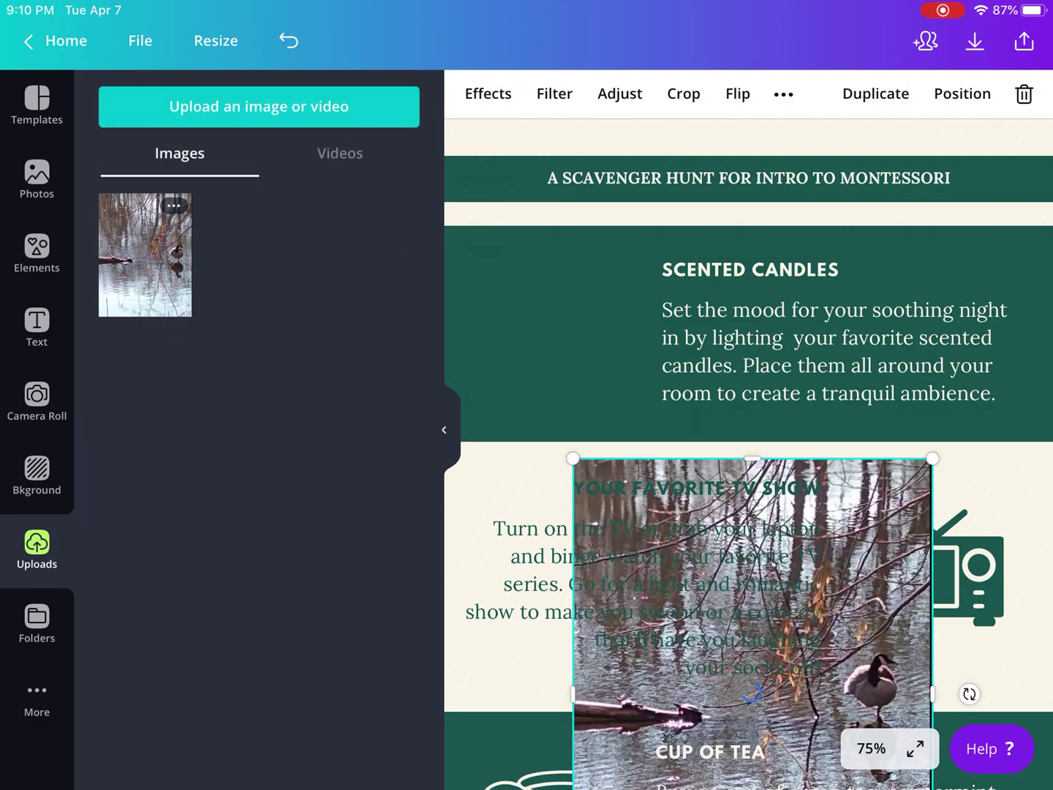
pyautogui.moveTo(752, 617); pyautogui.dragTo(641, 383)
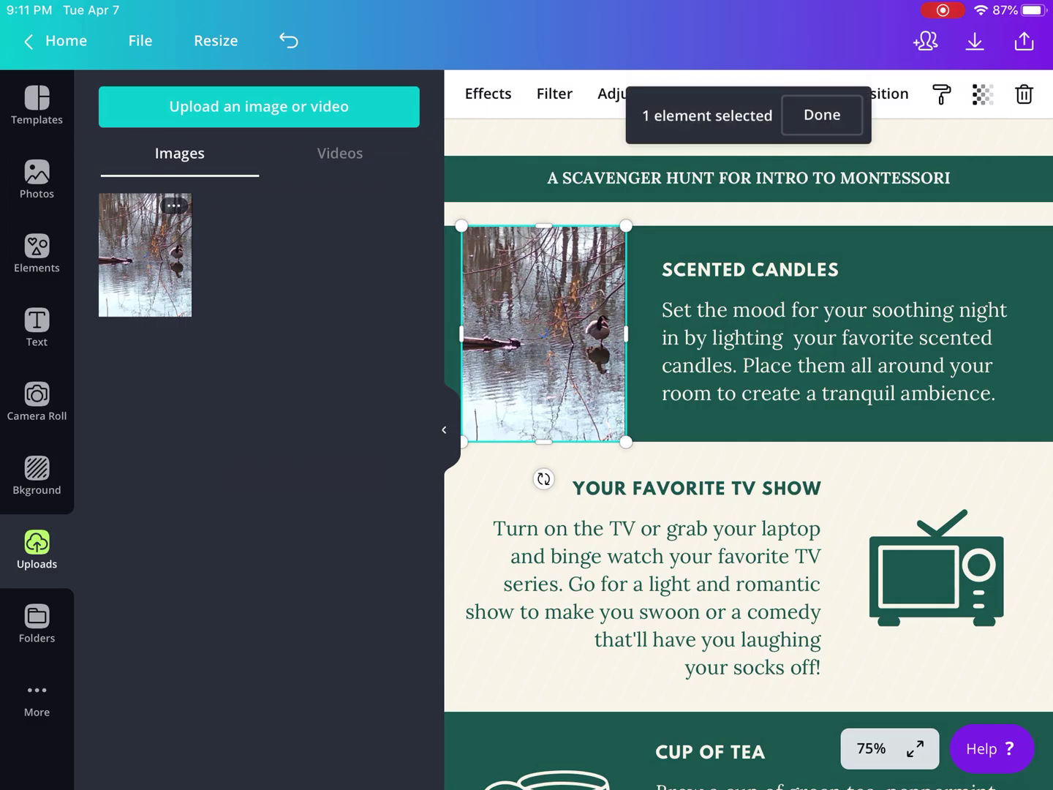
# - Hide the Uploads panel, clear the selection, and select the Scented Candles text box
pyautogui.click(831, 337)
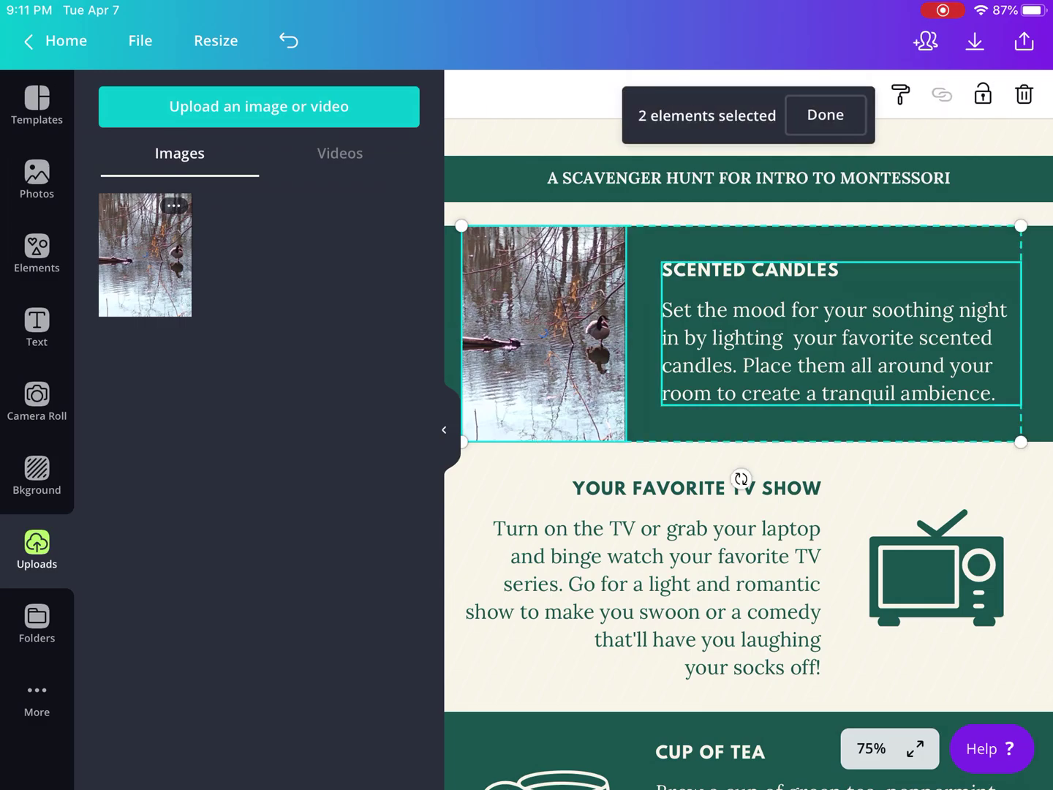
pyautogui.click(445, 430)
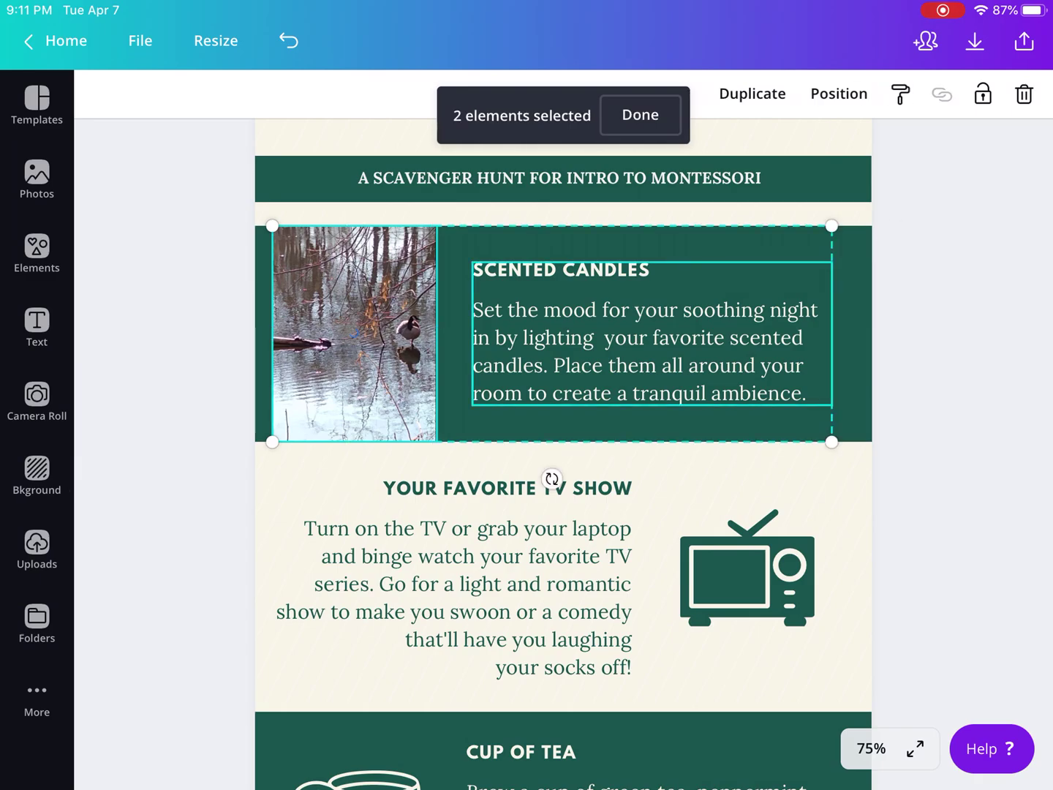
pyautogui.click(649, 333)
pyautogui.click(650, 334)
pyautogui.click(354, 333)
pyautogui.click(640, 114)
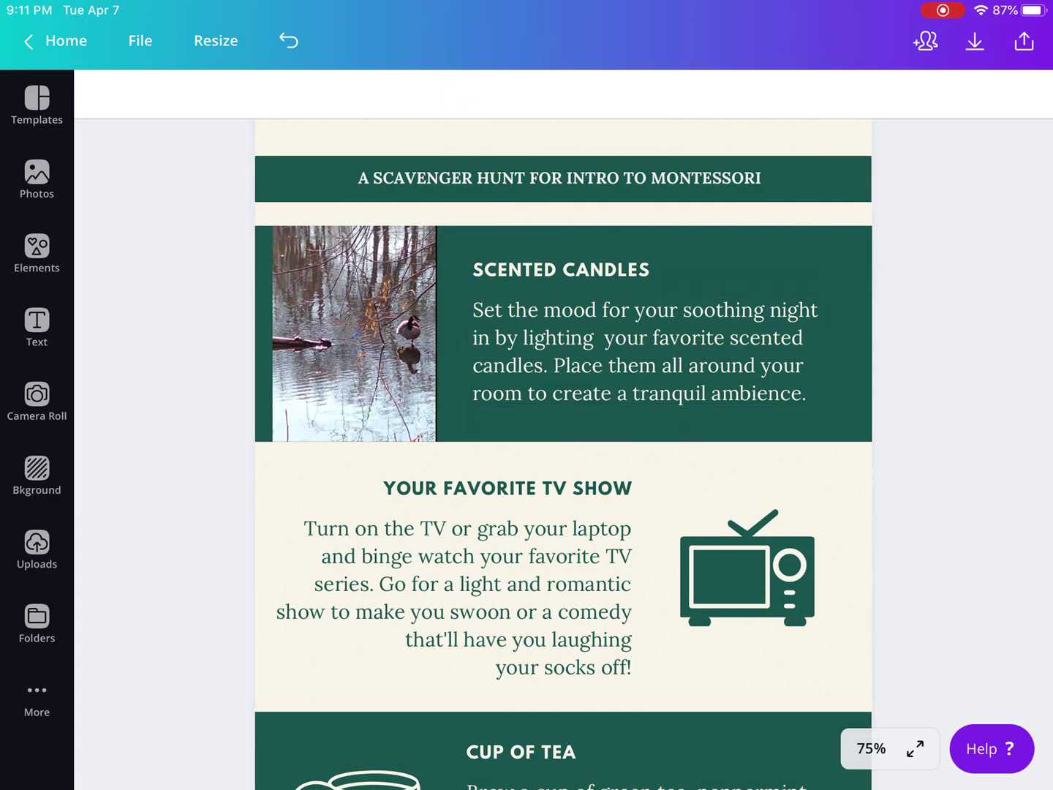
pyautogui.click(649, 334)
# - Retitle the SCENTED CANDLES heading 'Animal changes'
pyautogui.click(561, 270)
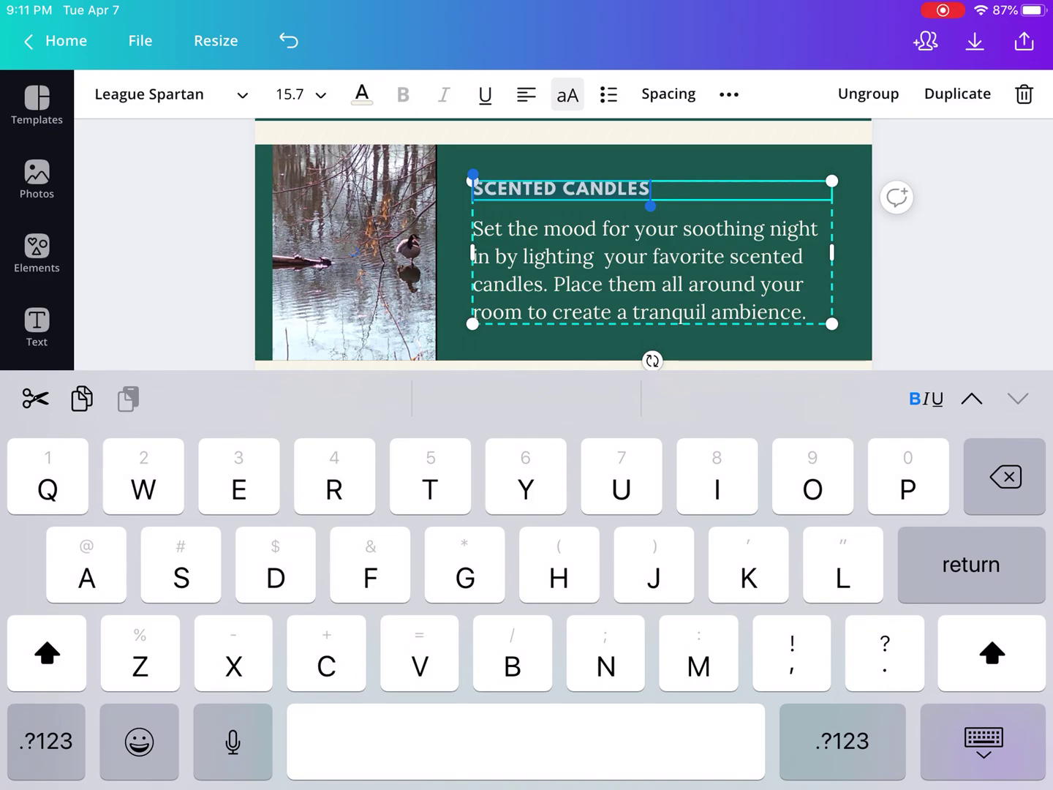
pyautogui.write('Animal ')
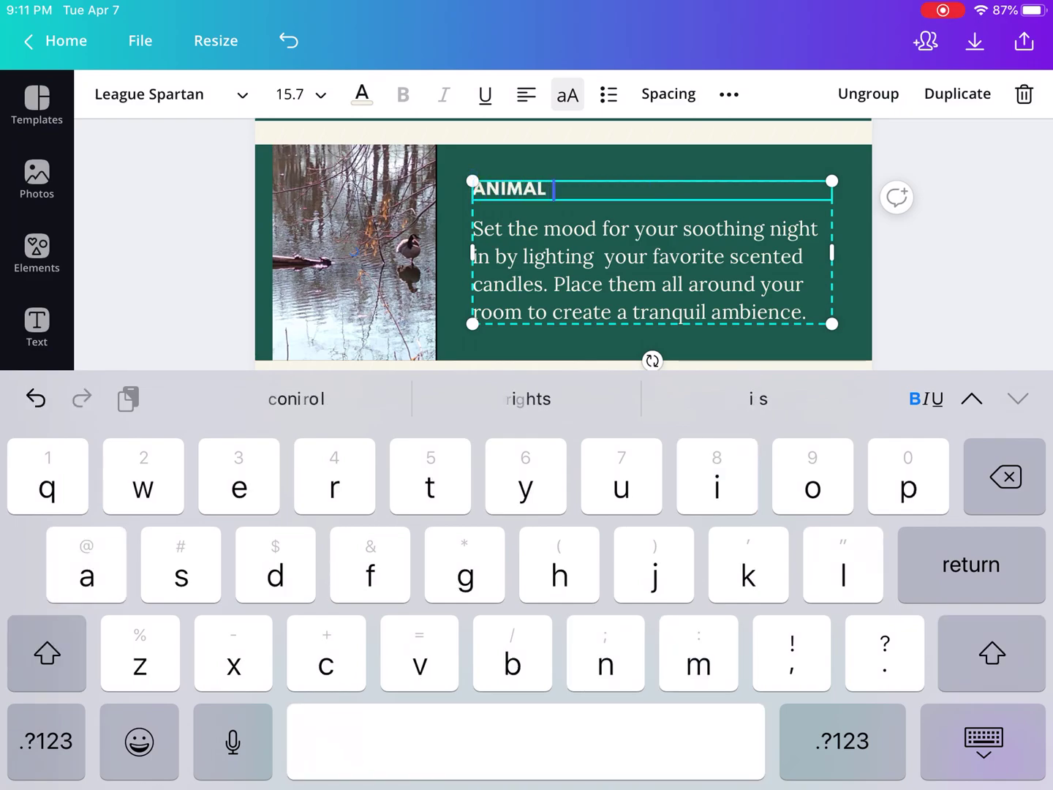
pyautogui.write('chang')
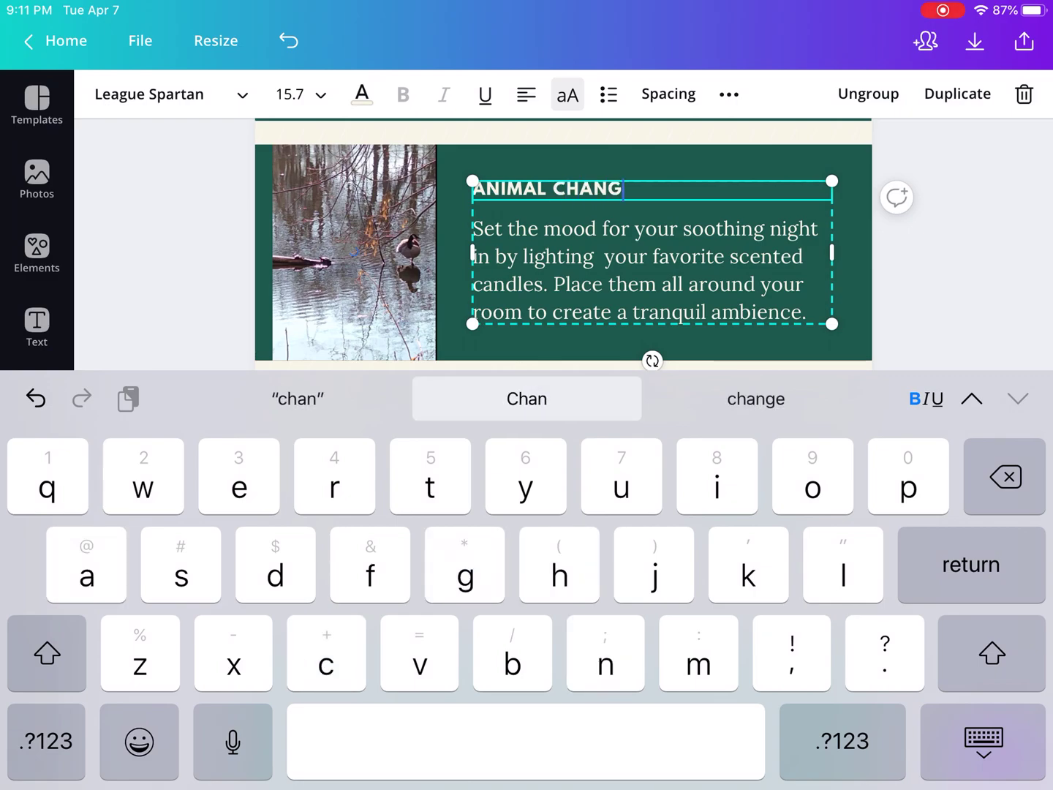
pyautogui.write('es')
pyautogui.click(646, 272)
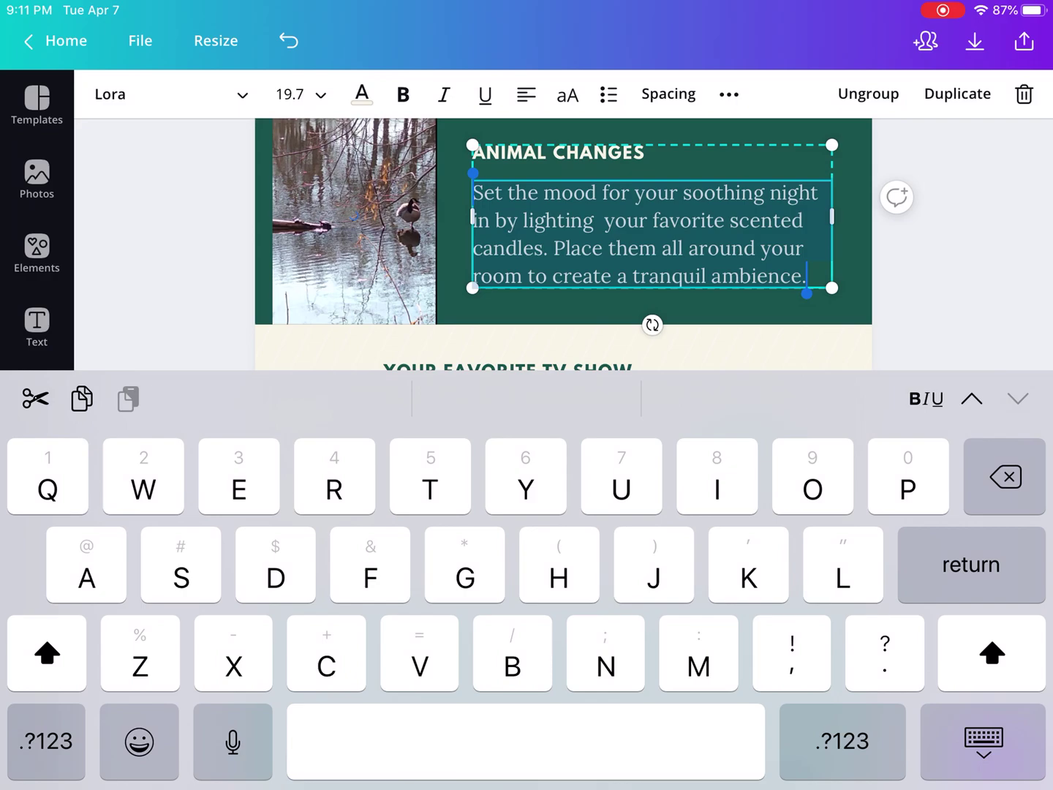
pyautogui.write('On my wa')
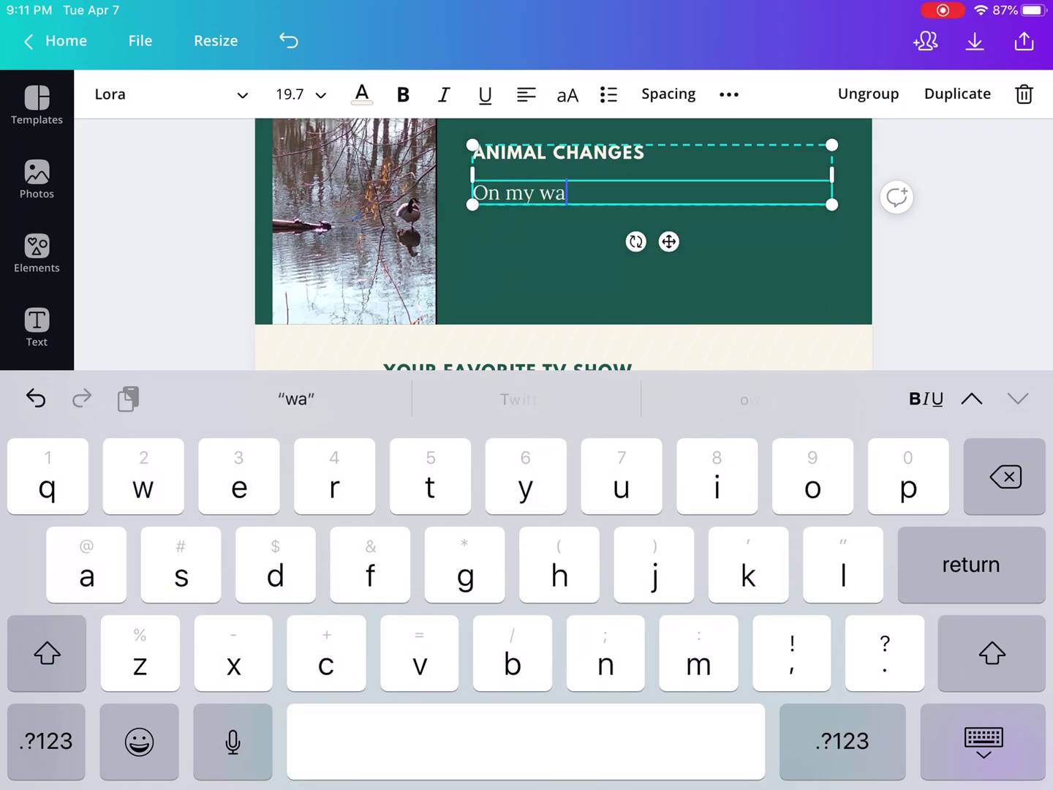
pyautogui.write('lk, ')
pyautogui.write('I')
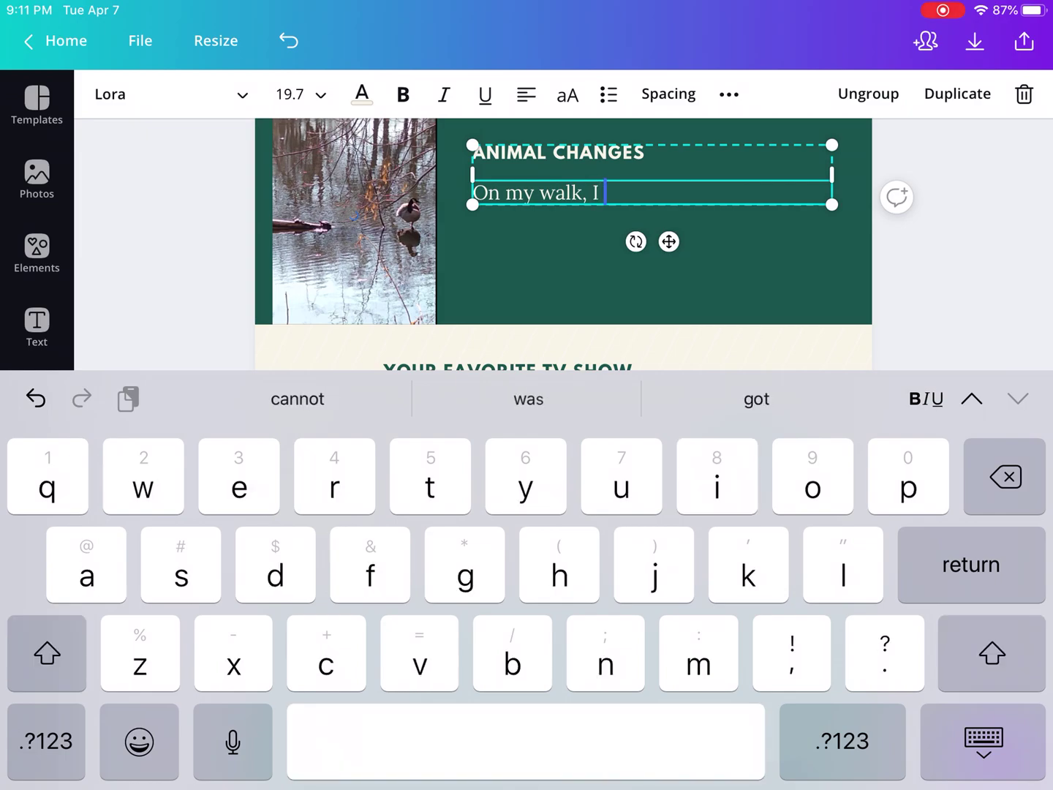
pyautogui.write(' noticed that')
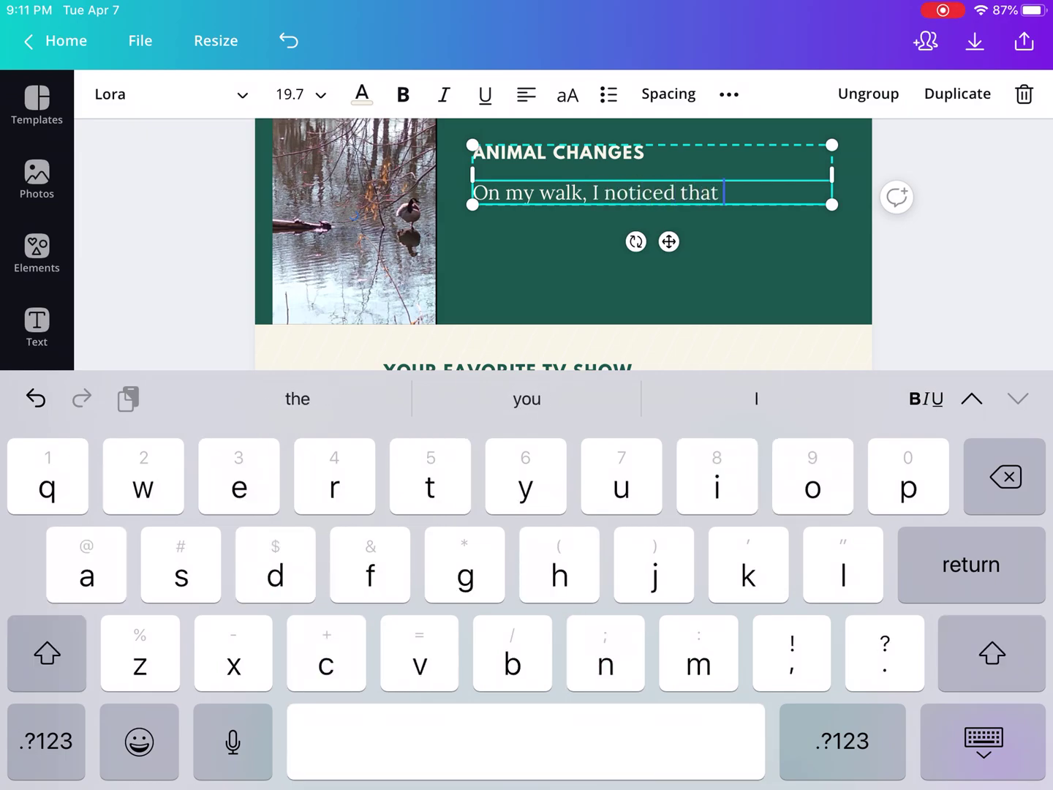
pyautogui.write(' not on')
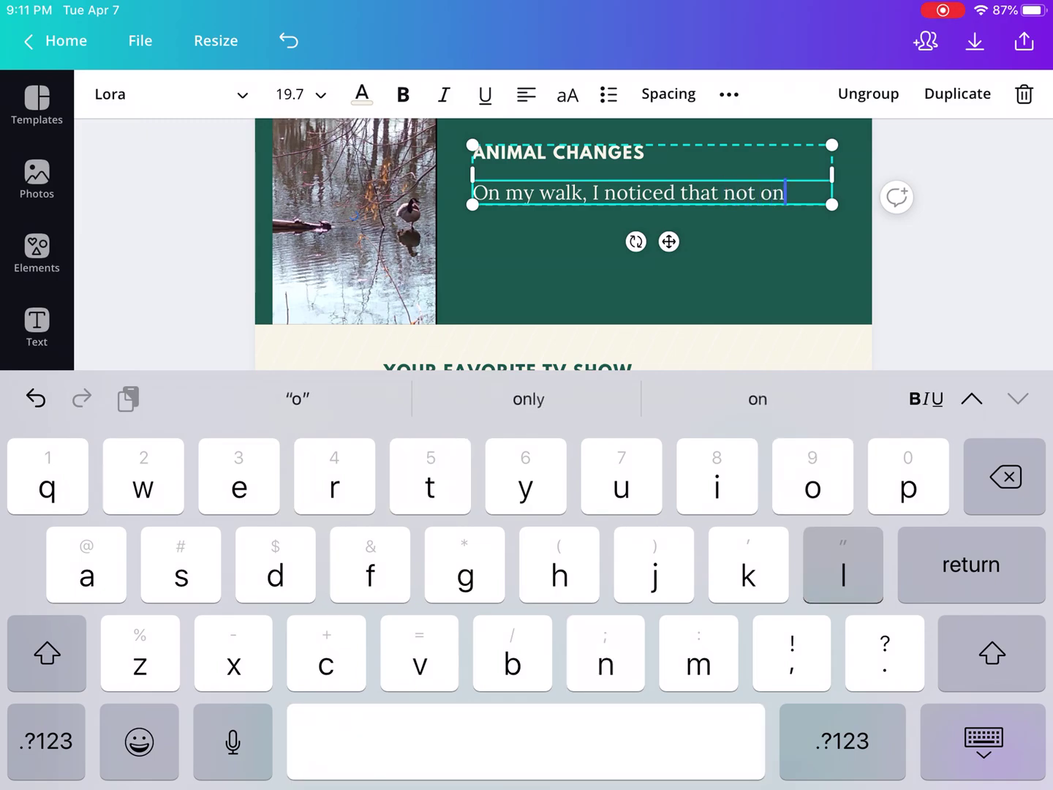
pyautogui.write('ly ar')
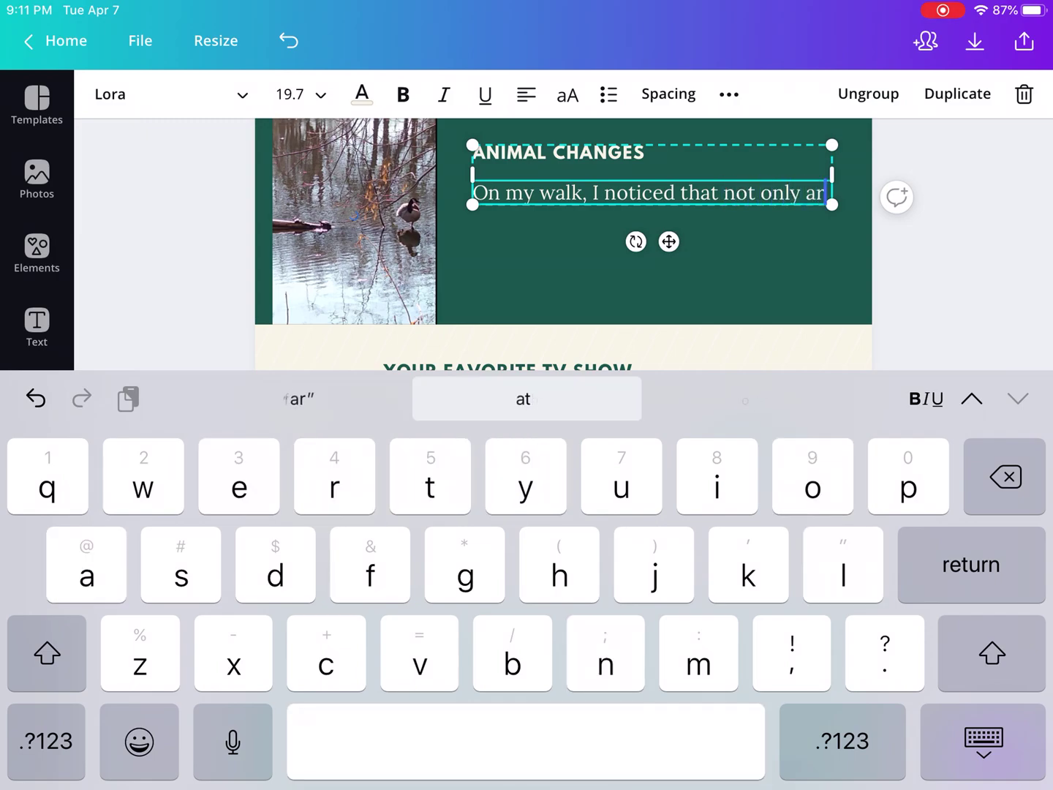
pyautogui.write('e the geese back')
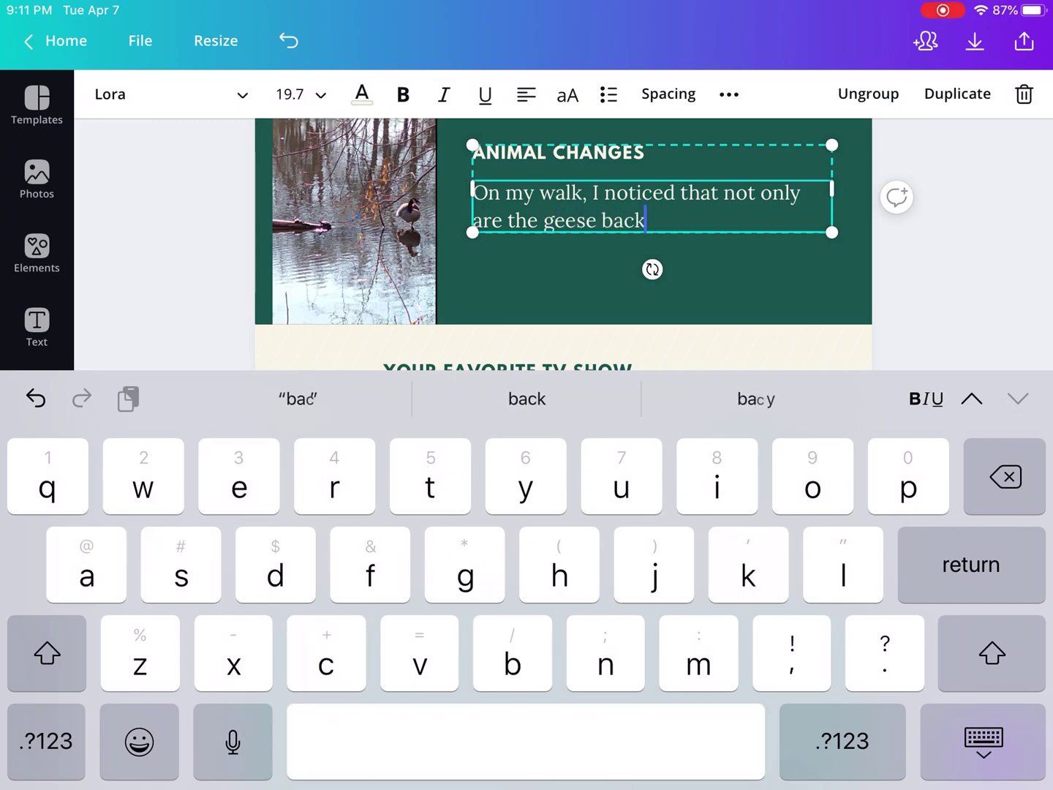
pyautogui.write(', bu')
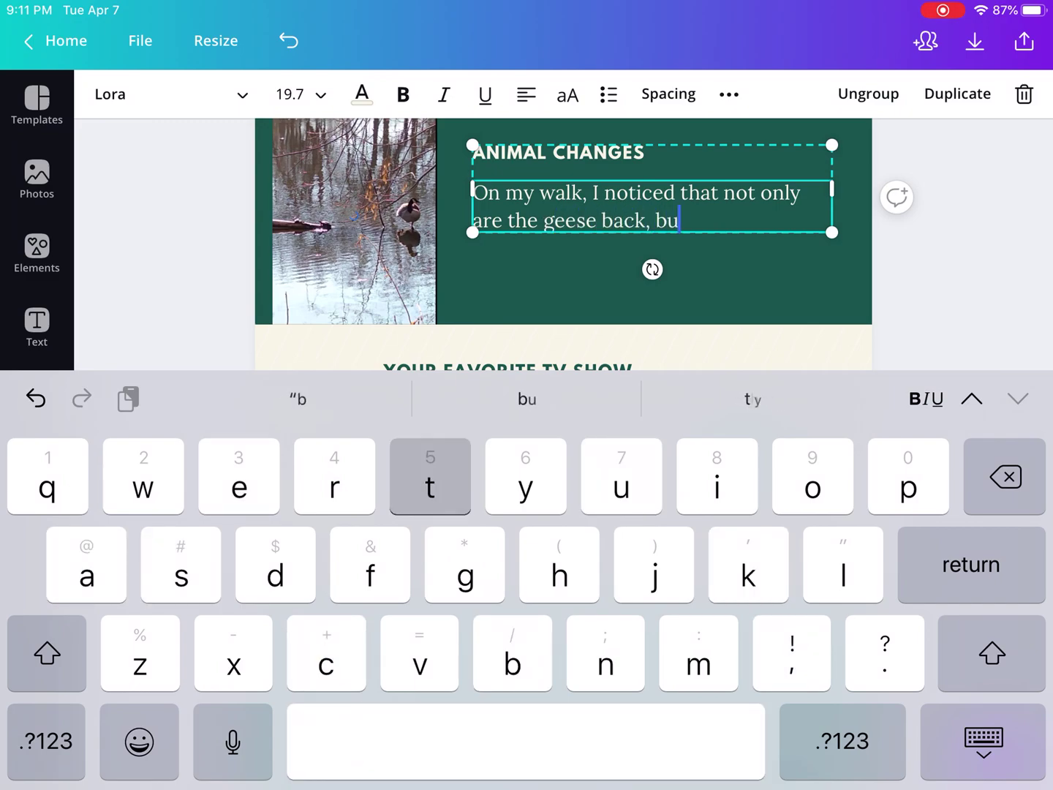
pyautogui.write('t it is')
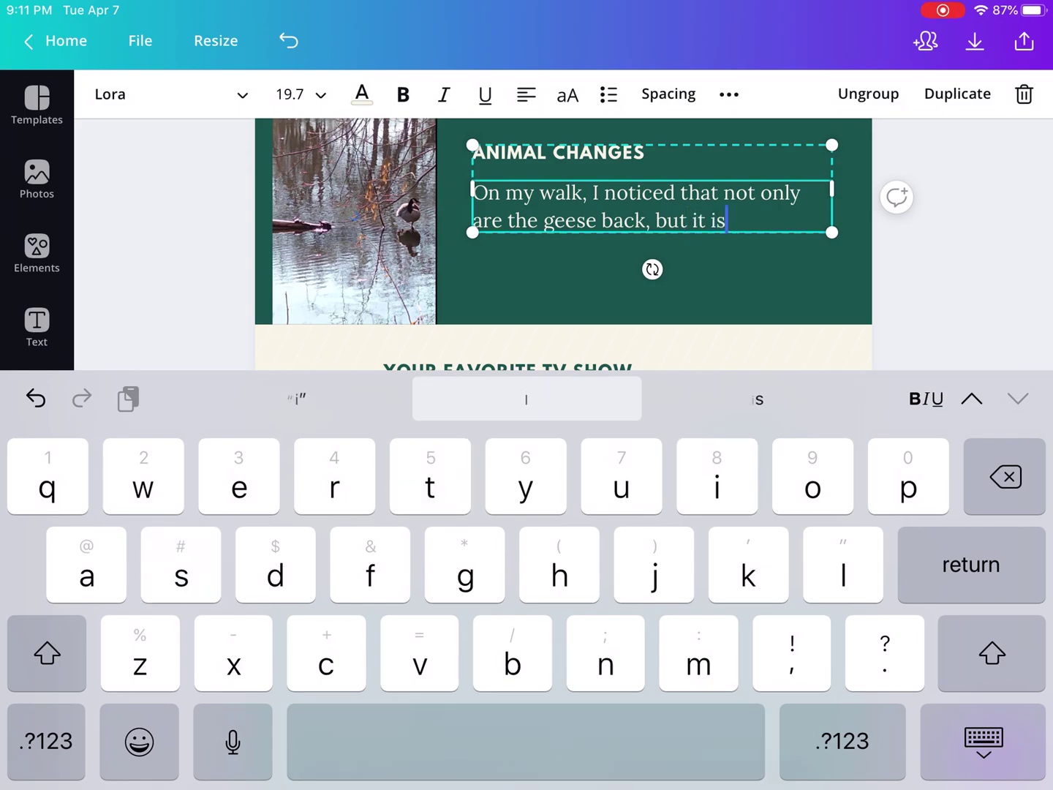
pyautogui.write(' warm e')
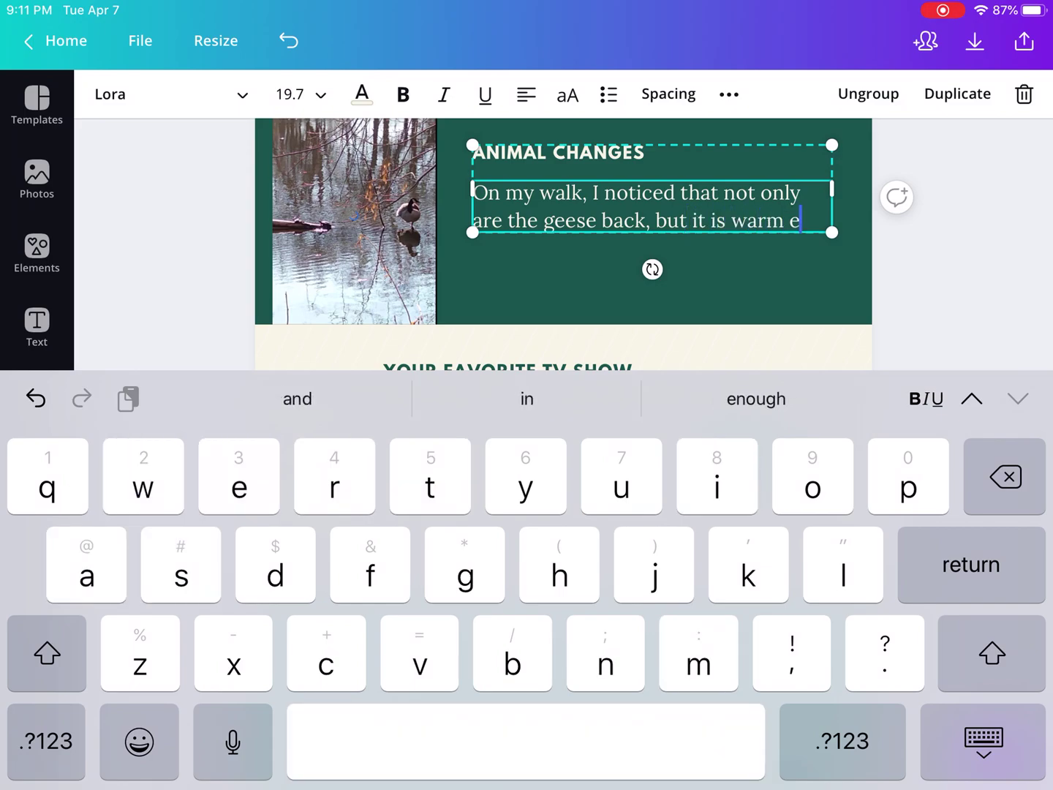
pyautogui.write('nough ')
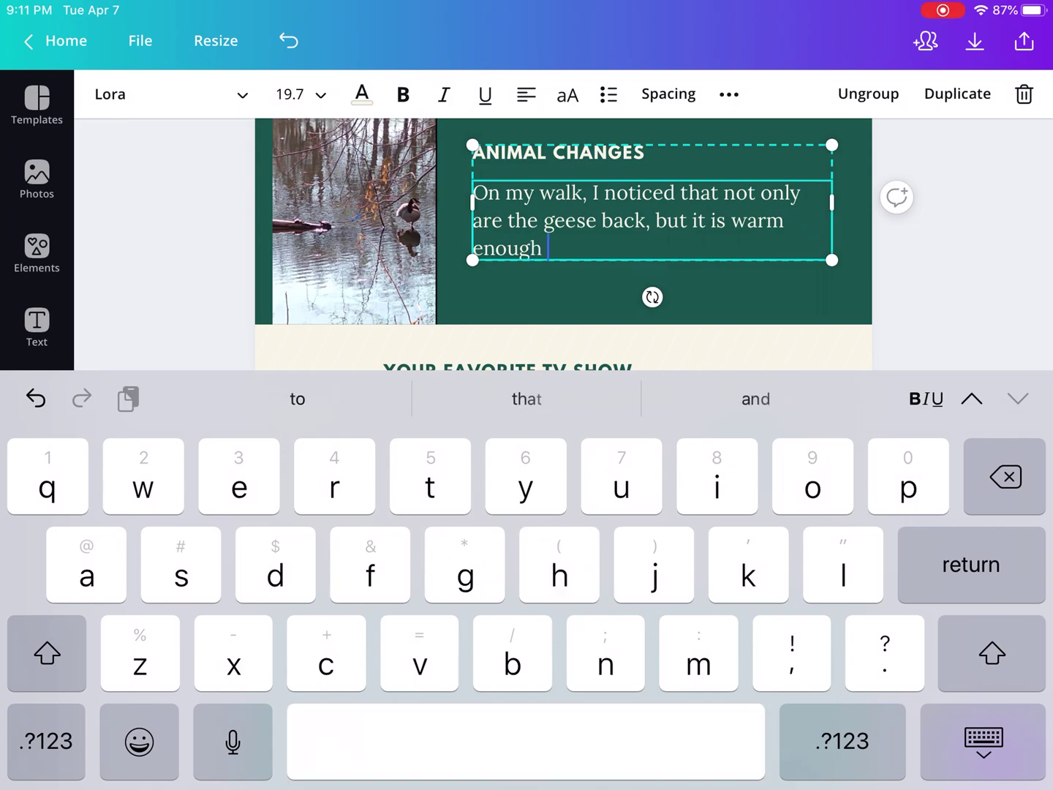
pyautogui.write('for the ')
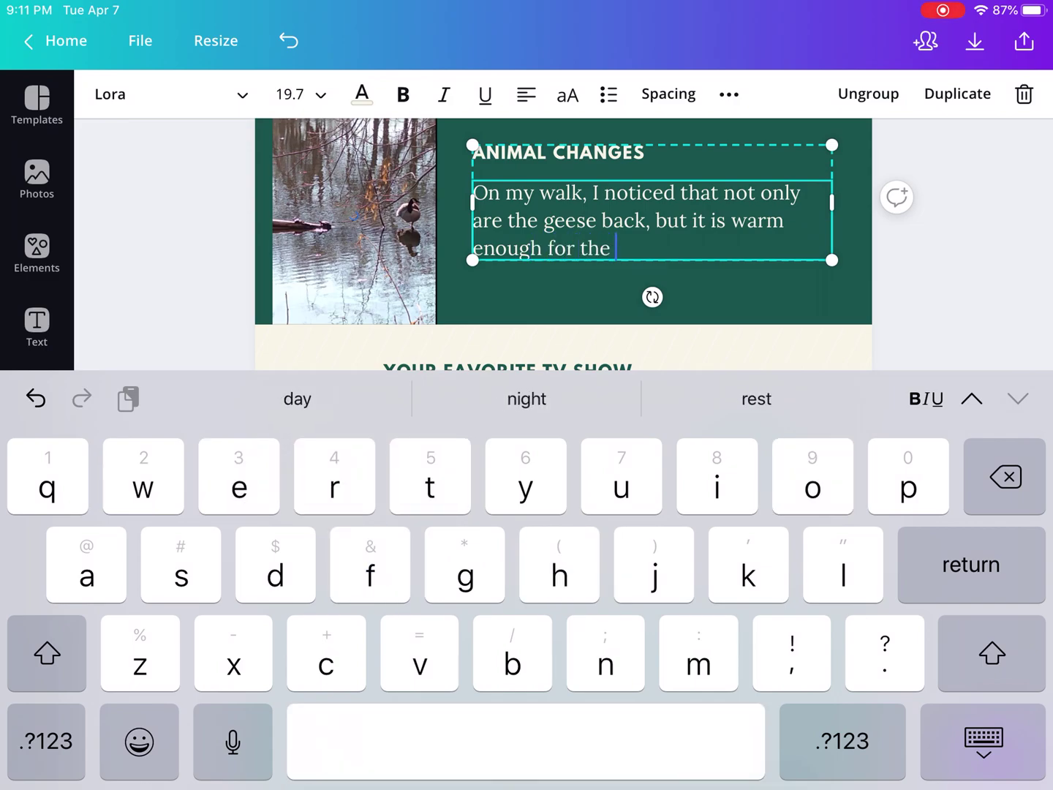
pyautogui.write('turtles tobe')
# - Rewrite the paragraph about geese returning and turtles sunning on logs
pyautogui.press('BackSpace')
pyautogui.press('BackSpace')
pyautogui.write('e ')
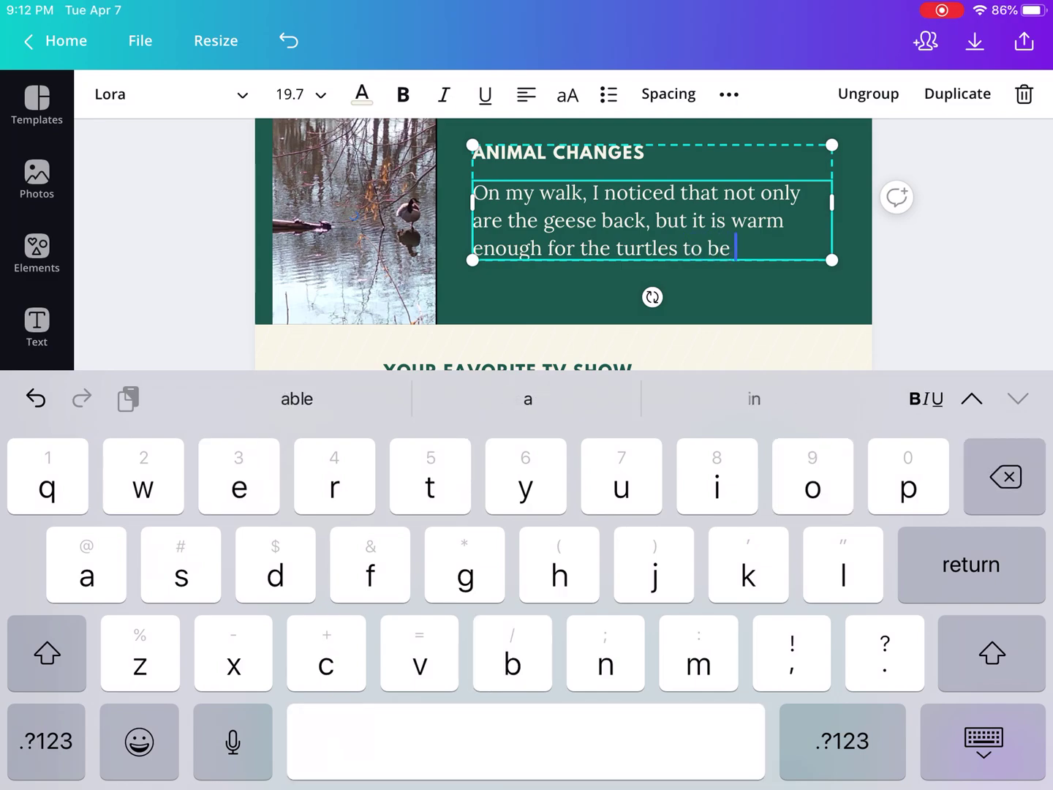
pyautogui.write('out sun')
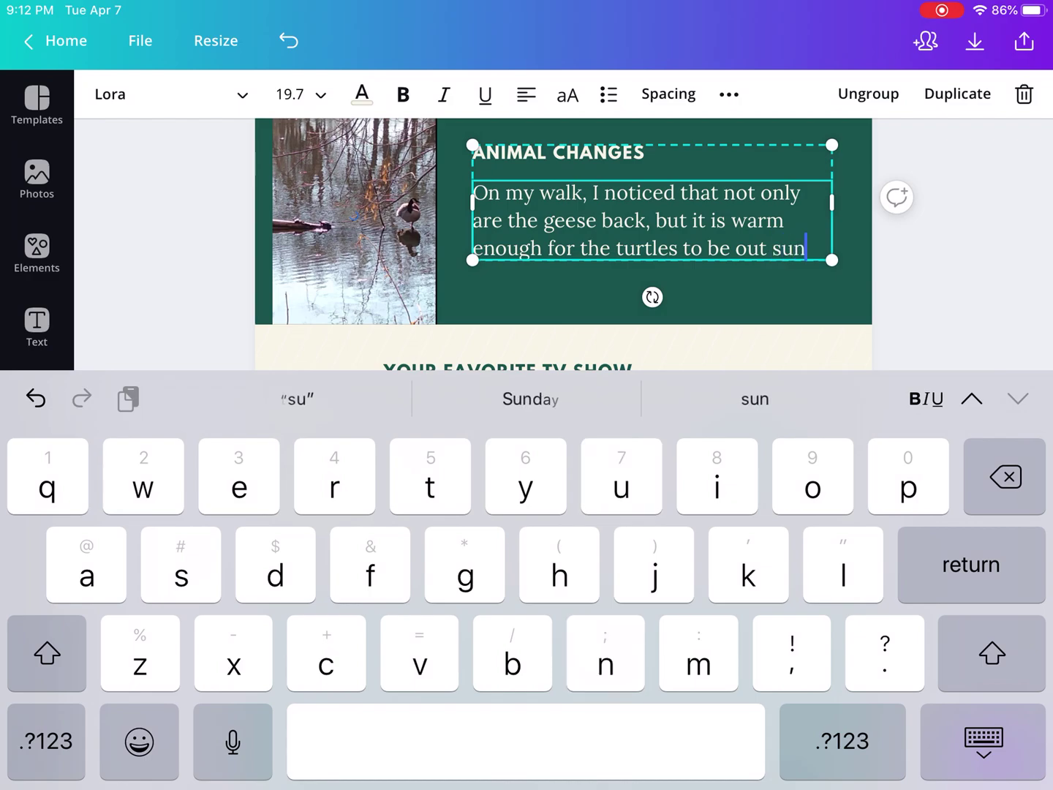
pyautogui.write('ning on logs')
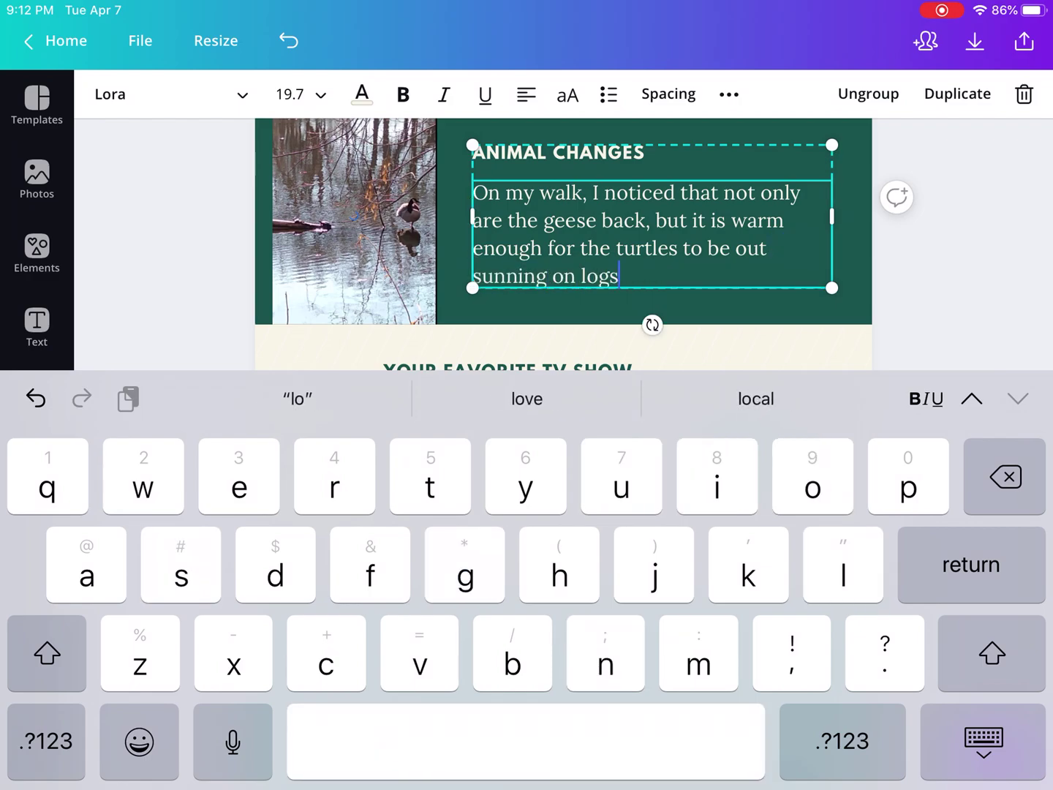
pyautogui.write('.')
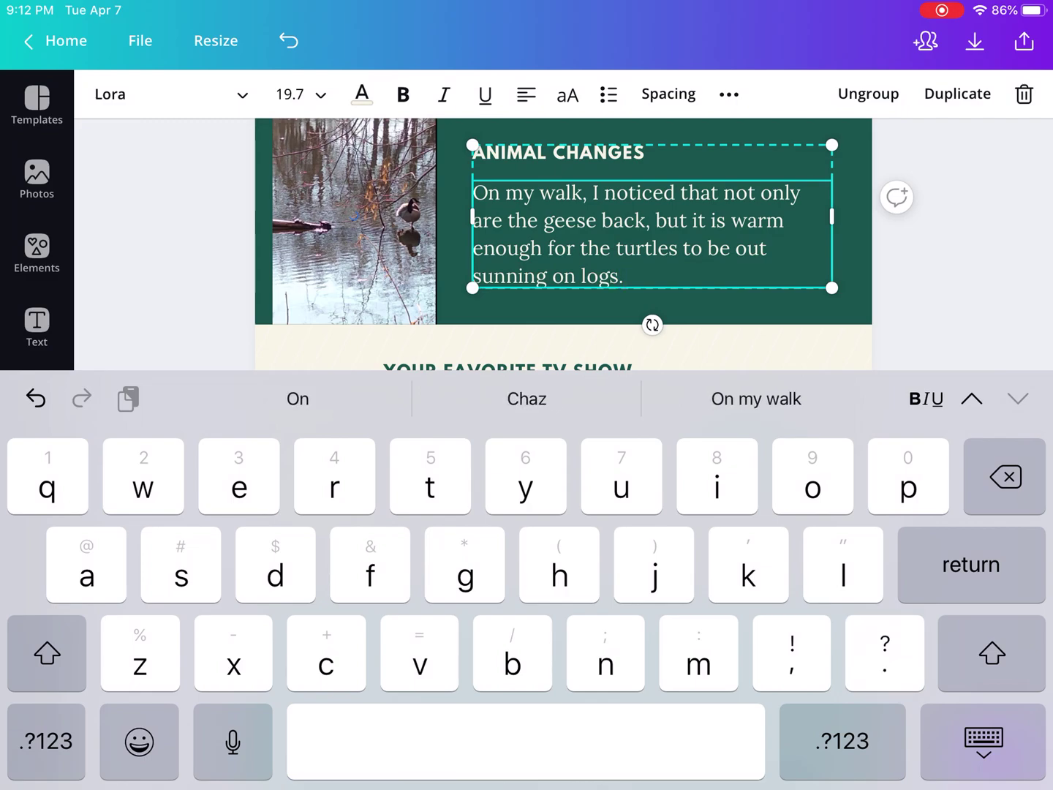
pyautogui.click(983, 741)
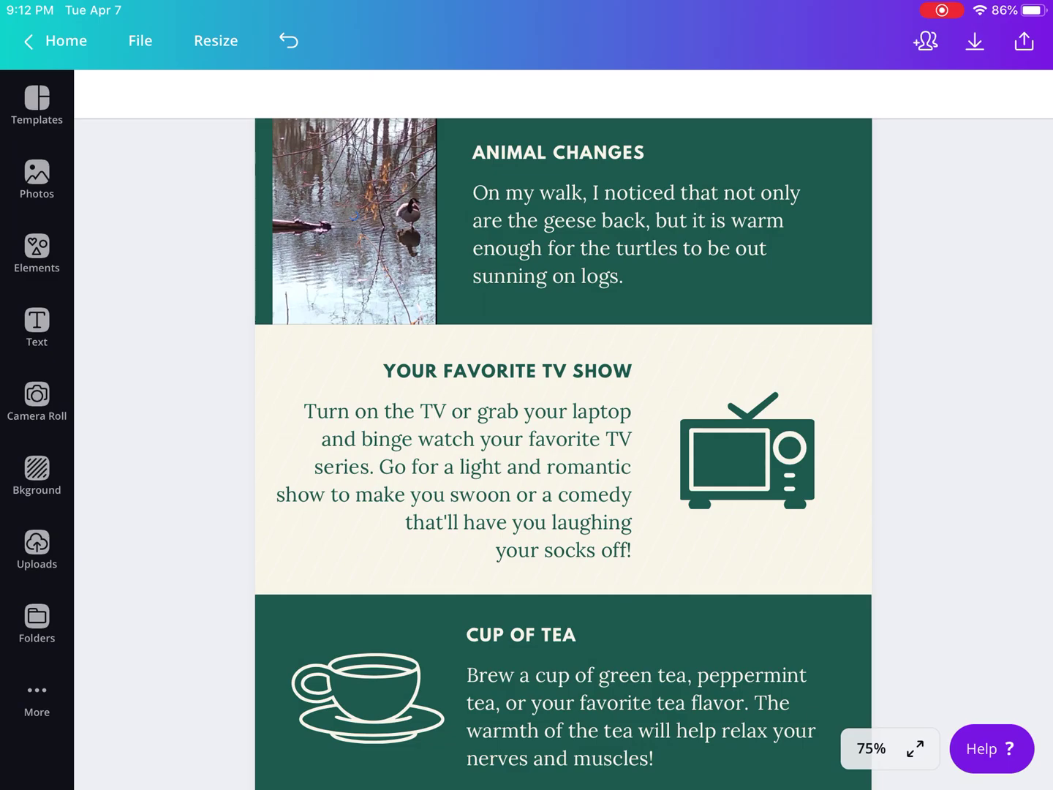
pyautogui.scroll(-5, 563, 436)
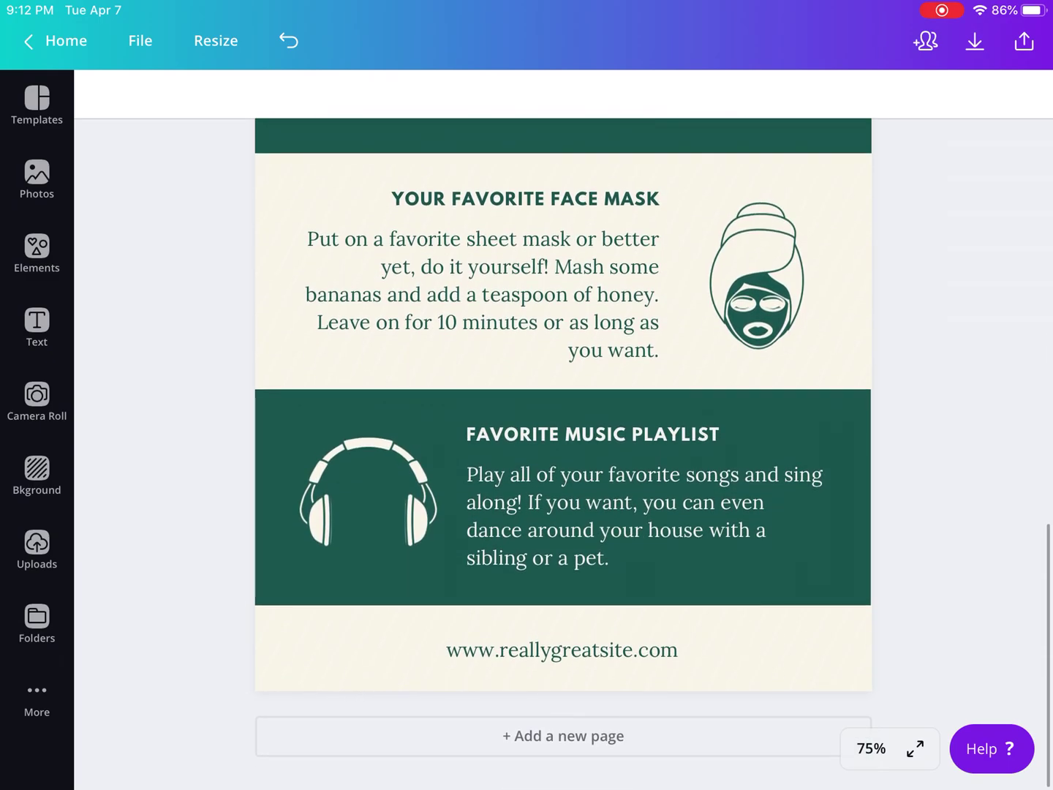
pyautogui.scroll(3, 563, 436)
pyautogui.scroll(8, 563, 453)
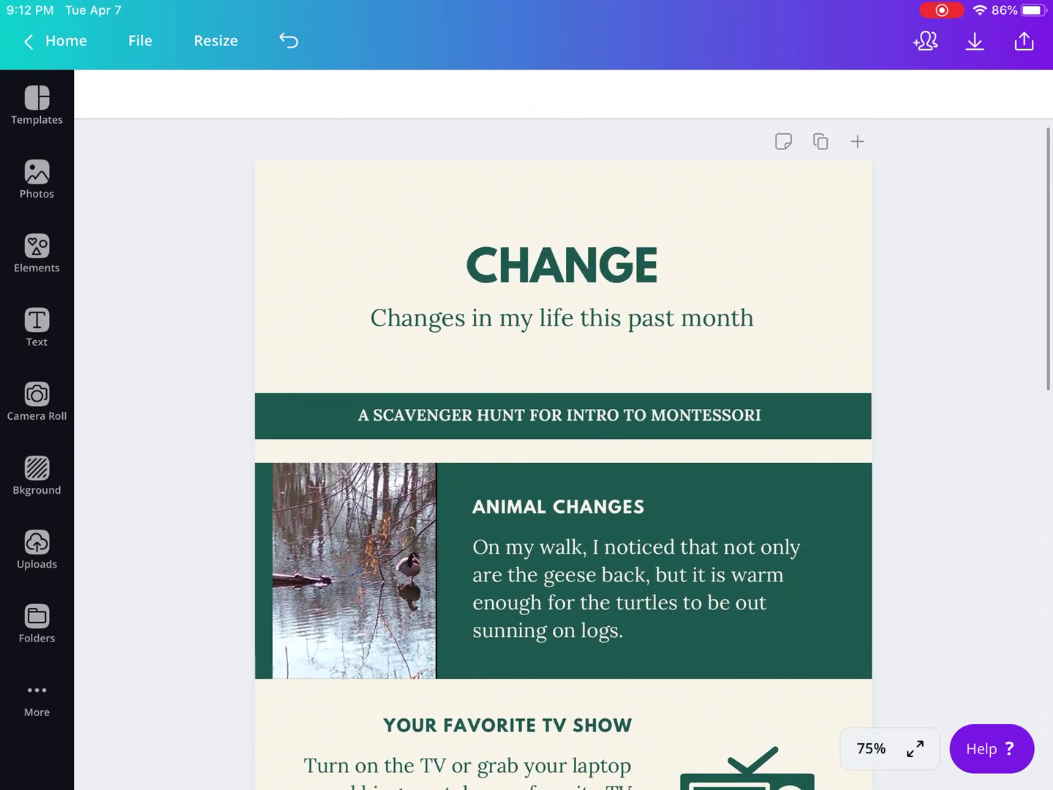